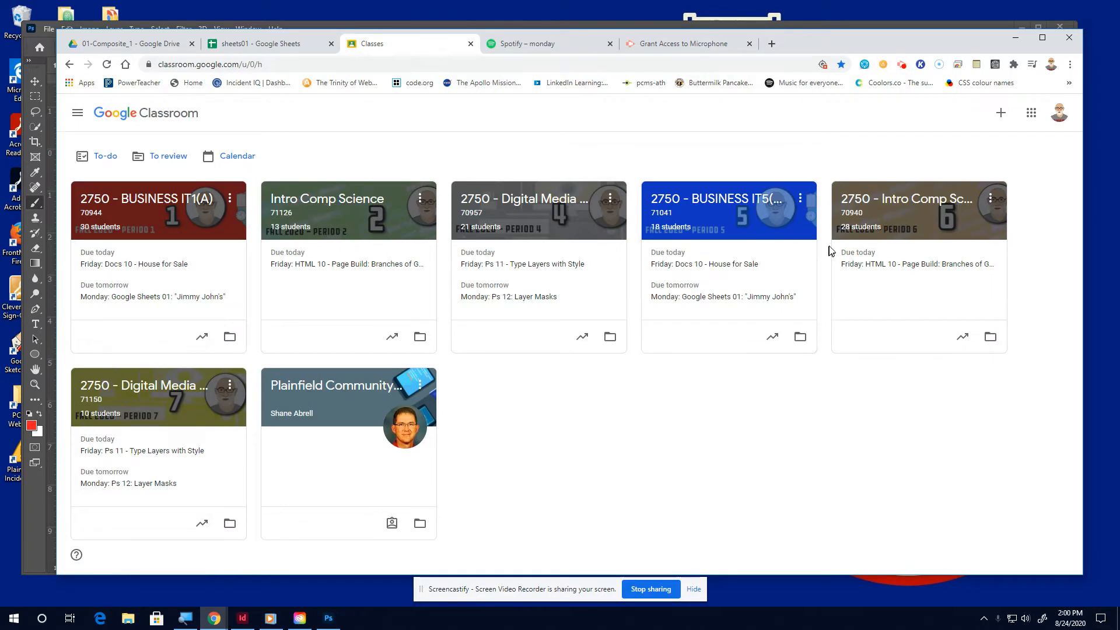
Open the period 7 Digital Media Production class's classwork and view the Week 4 Agenda image dmp-wk4.jpg, closing it when done
{"action": "left_click", "coordinate": [175, 413]}
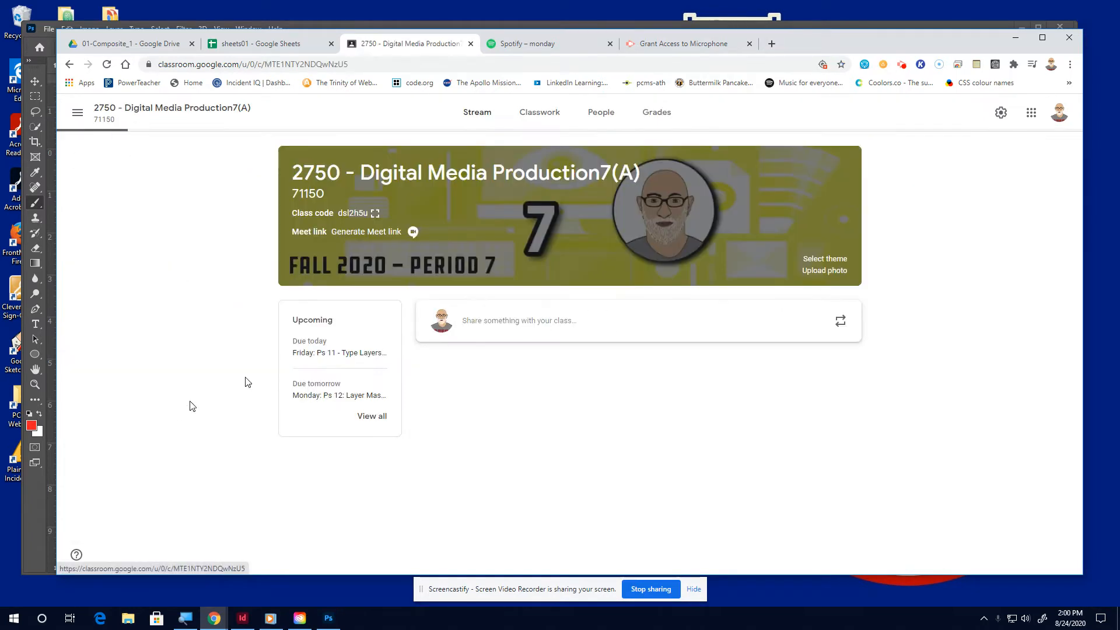
{"action": "left_click", "coordinate": [543, 112]}
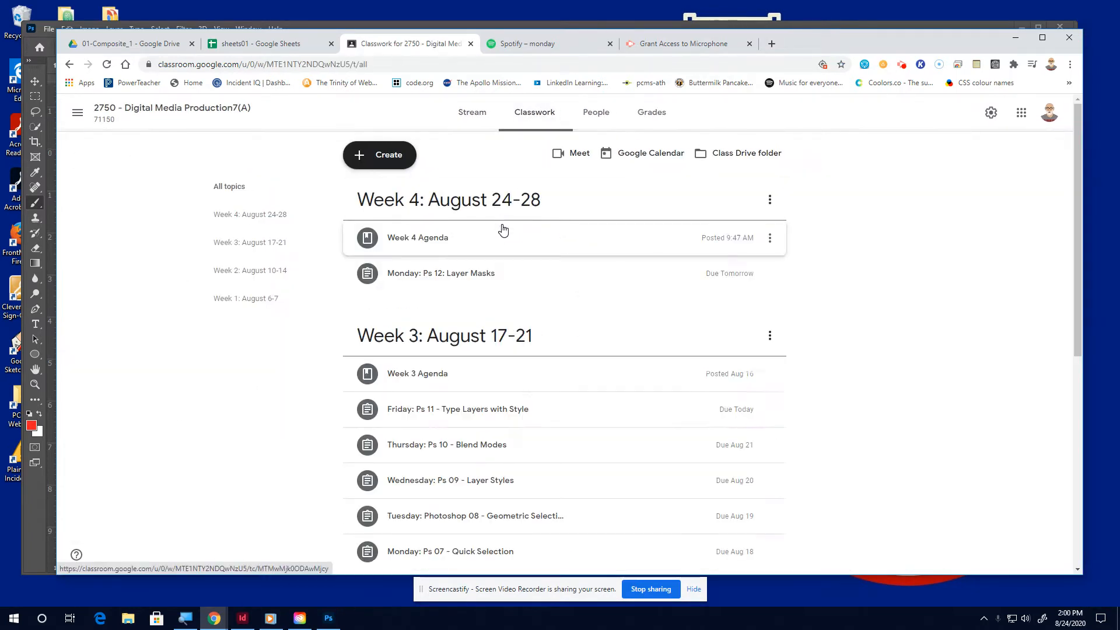
{"action": "left_click", "coordinate": [452, 240]}
{"action": "left_click", "coordinate": [447, 308]}
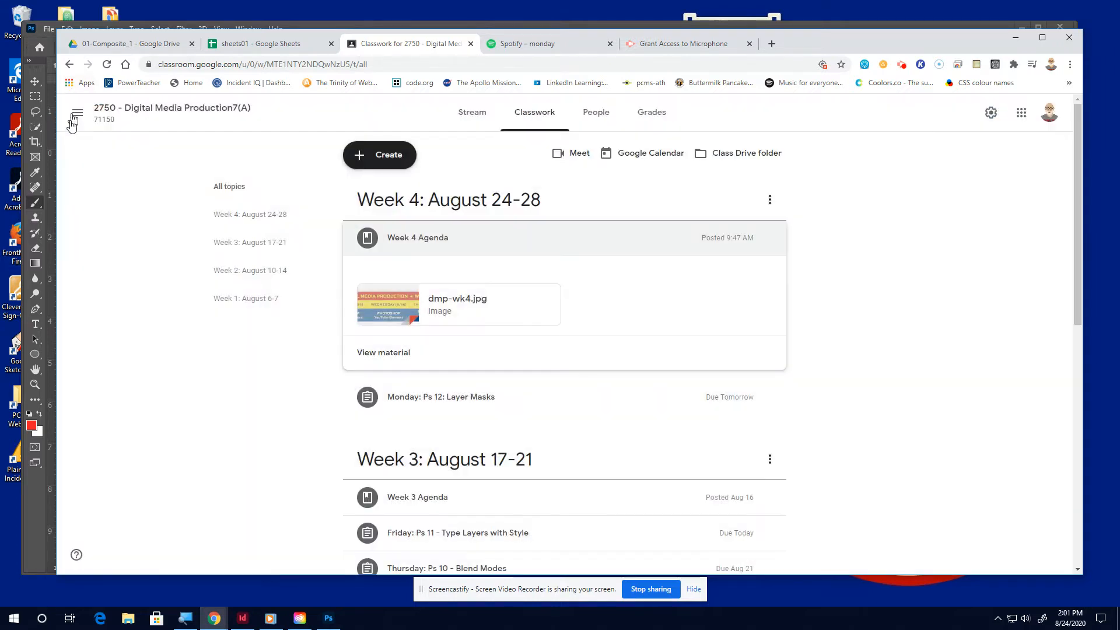
{"action": "left_click", "coordinate": [75, 110]}
{"action": "left_click", "coordinate": [474, 250]}
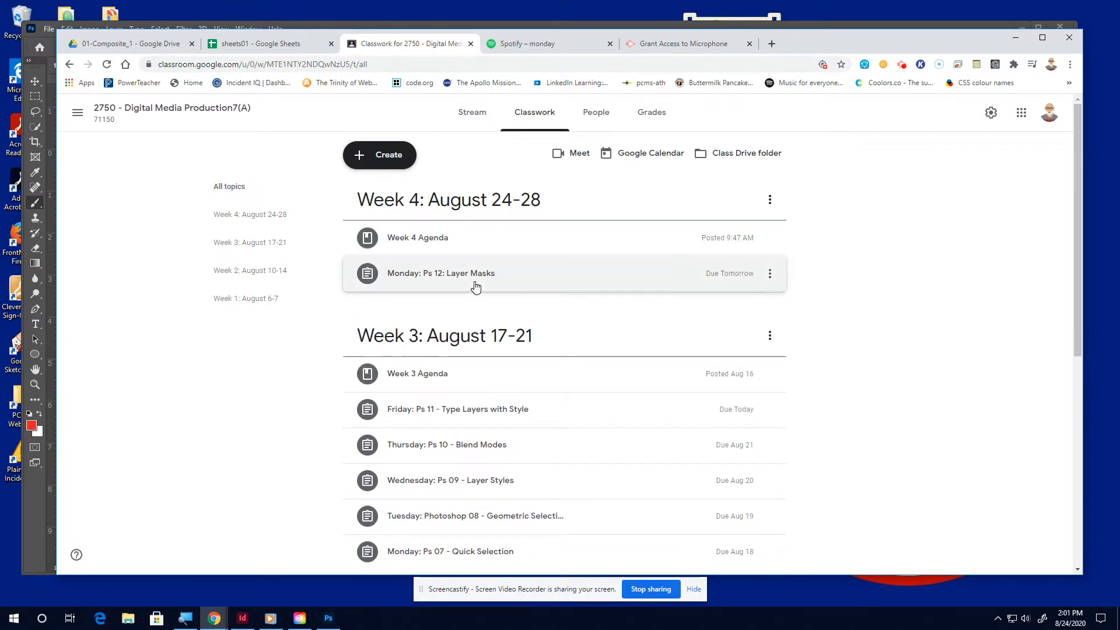
Review the instructions in 12-Ps-layer-masks.pdf from the assignment Monday: Ps 12: Layer Masks, and close the document
{"action": "left_click", "coordinate": [476, 284]}
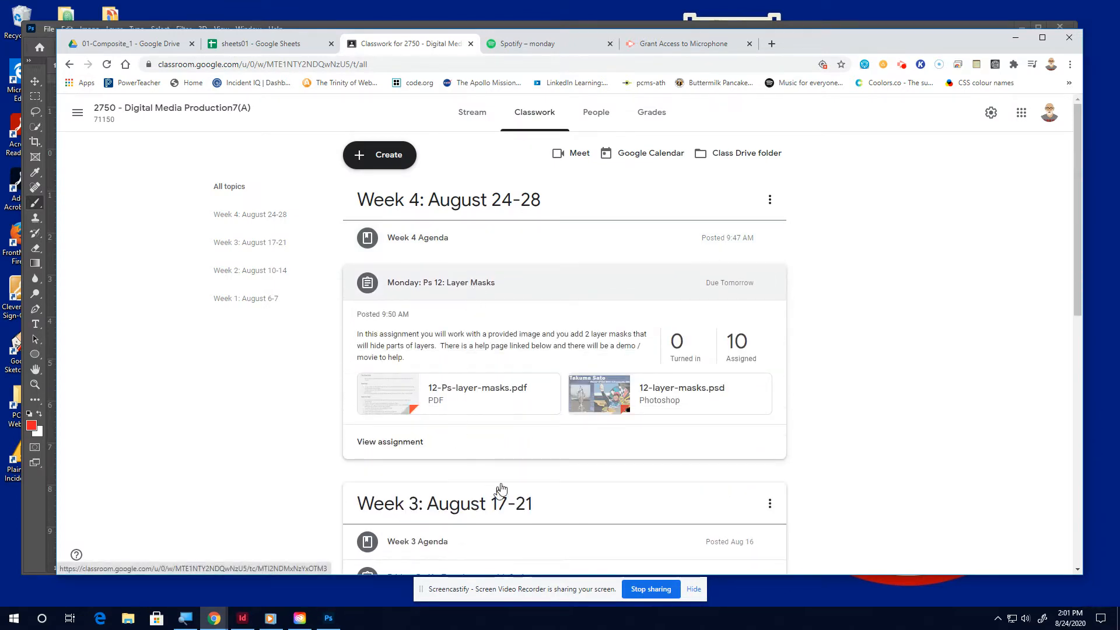
{"action": "left_click", "coordinate": [475, 410]}
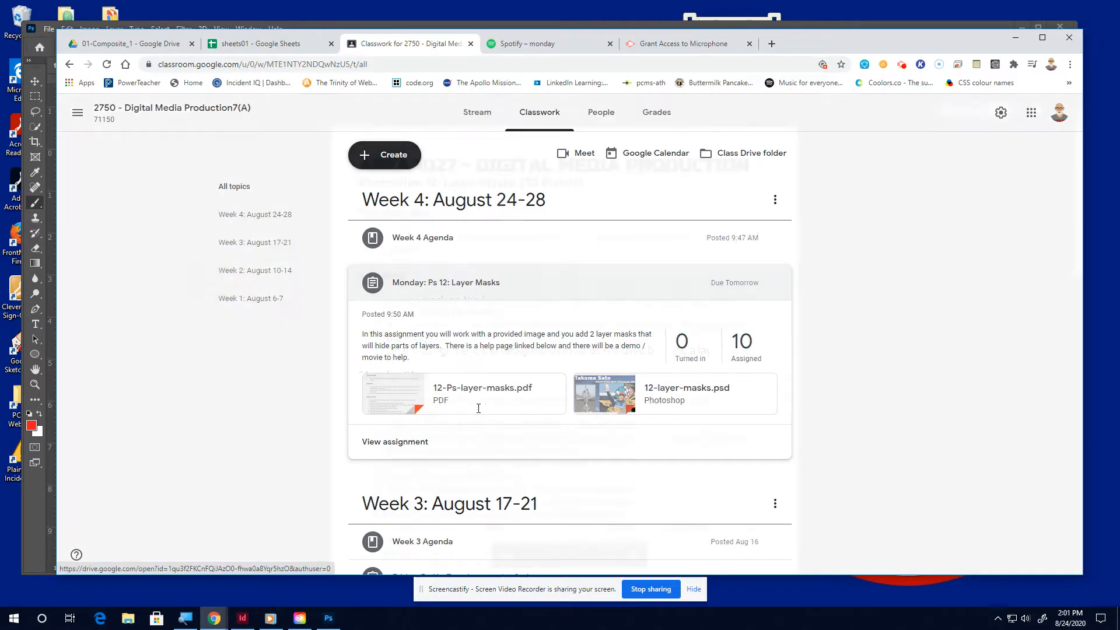
{"action": "scroll", "coordinate": [530, 399], "scroll_direction": "down", "scroll_amount": 10}
{"action": "scroll", "coordinate": [530, 399], "scroll_direction": "up", "scroll_amount": 9}
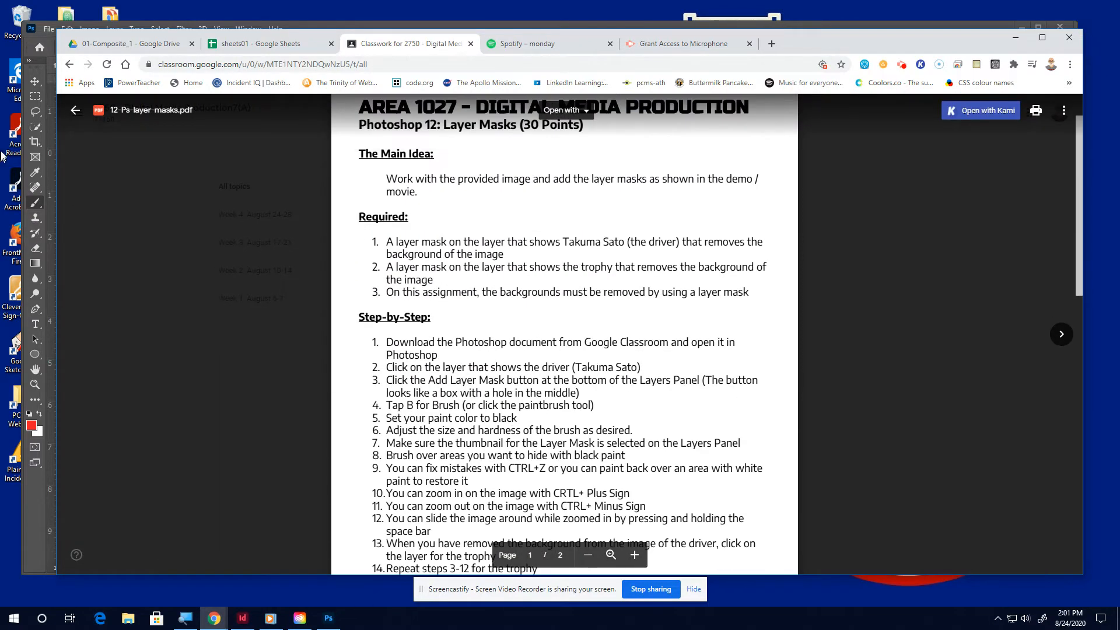
{"action": "left_click", "coordinate": [75, 110]}
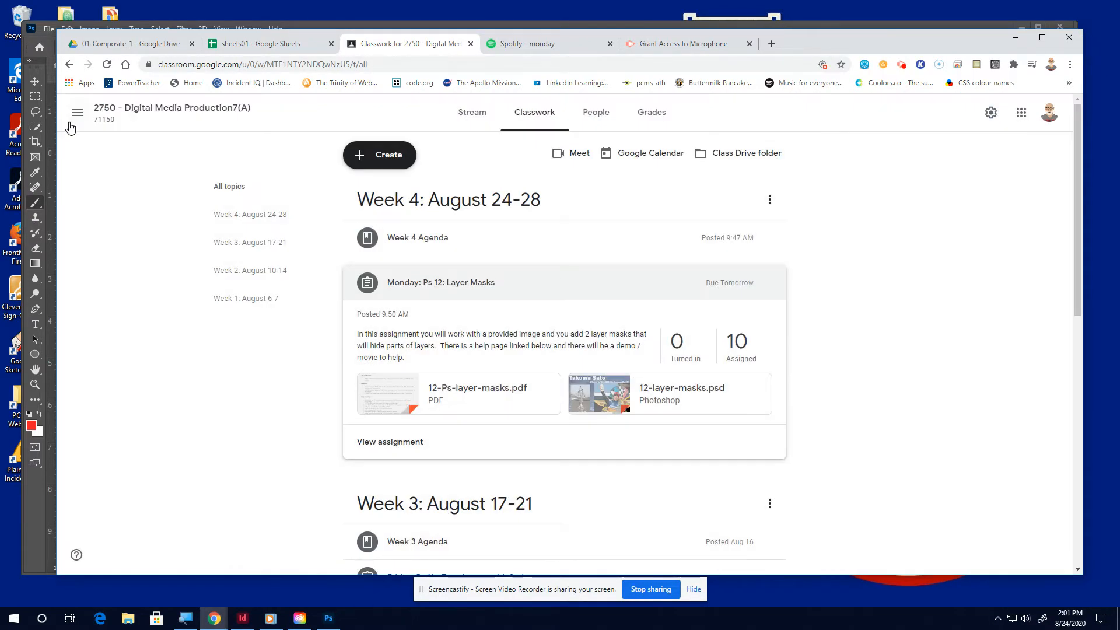
Open the assignment's 12-layer-masks.psd attachment in a new window and download it
{"action": "left_click", "coordinate": [717, 403]}
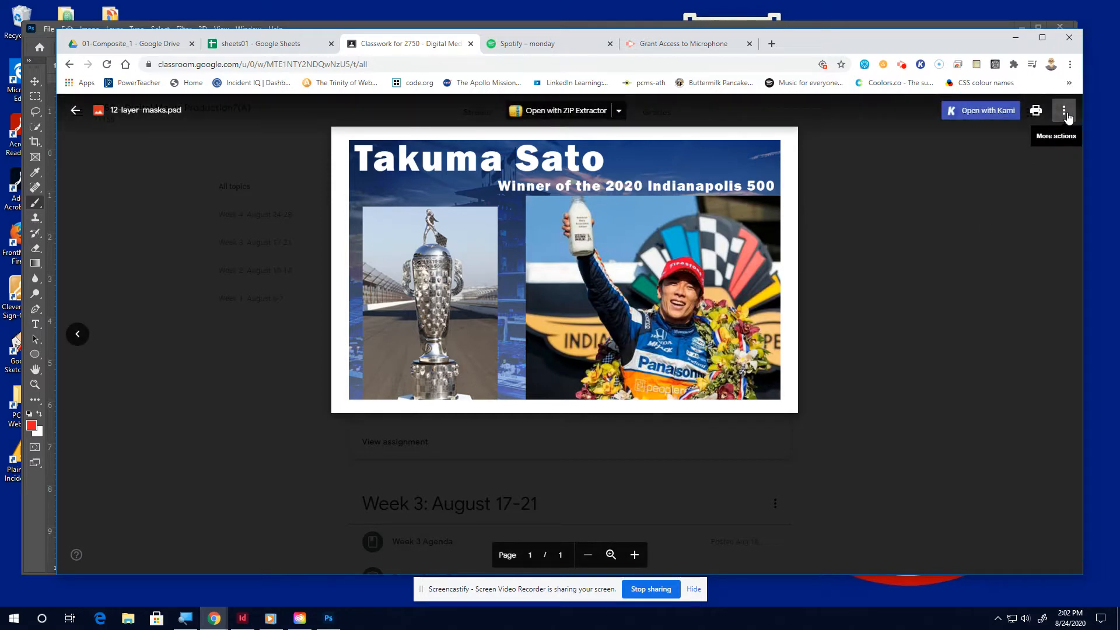
{"action": "left_click", "coordinate": [1065, 111]}
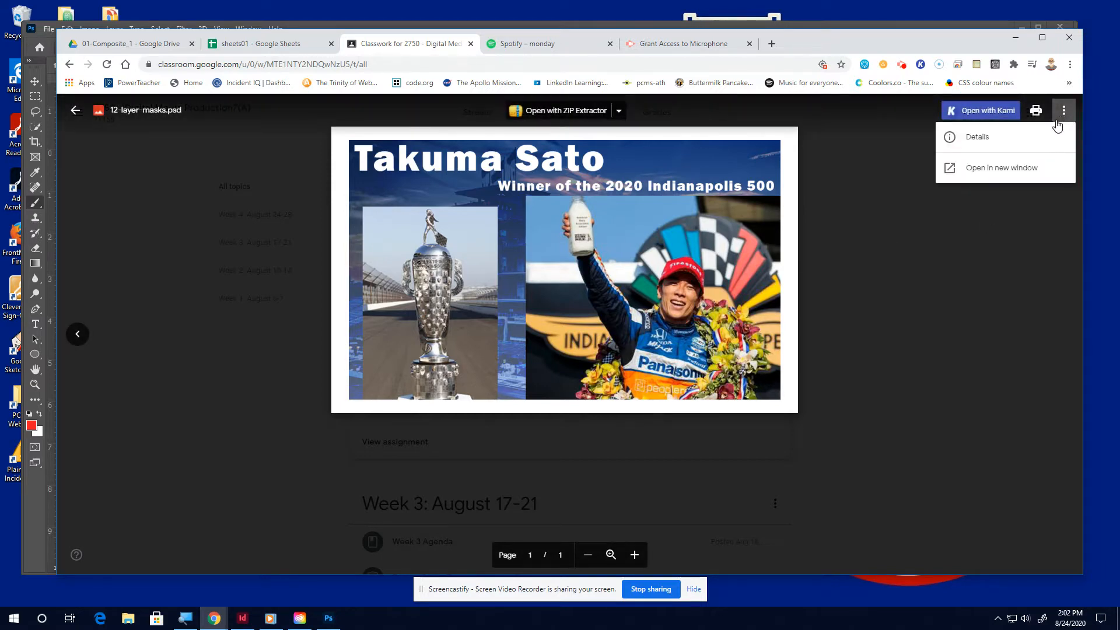
{"action": "left_click", "coordinate": [1021, 168]}
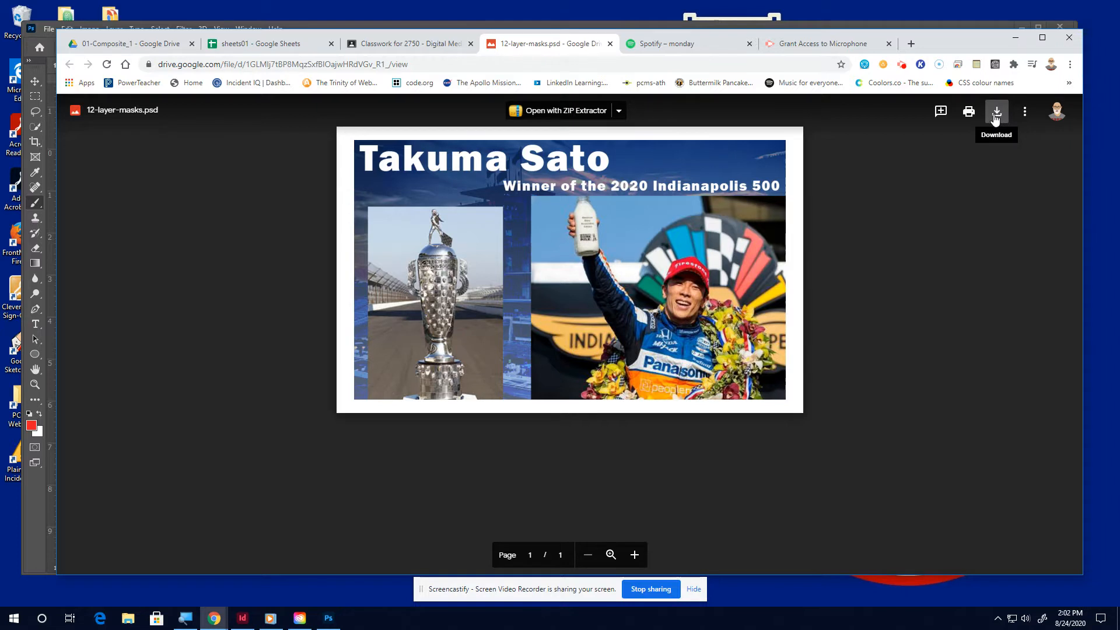
{"action": "left_click", "coordinate": [996, 116]}
Switch to Photoshop and compare the starting file 12-layer-masks.psd with the finished example 12-layer-masks-demo.psd, ending on the starting file
{"action": "left_click", "coordinate": [327, 619]}
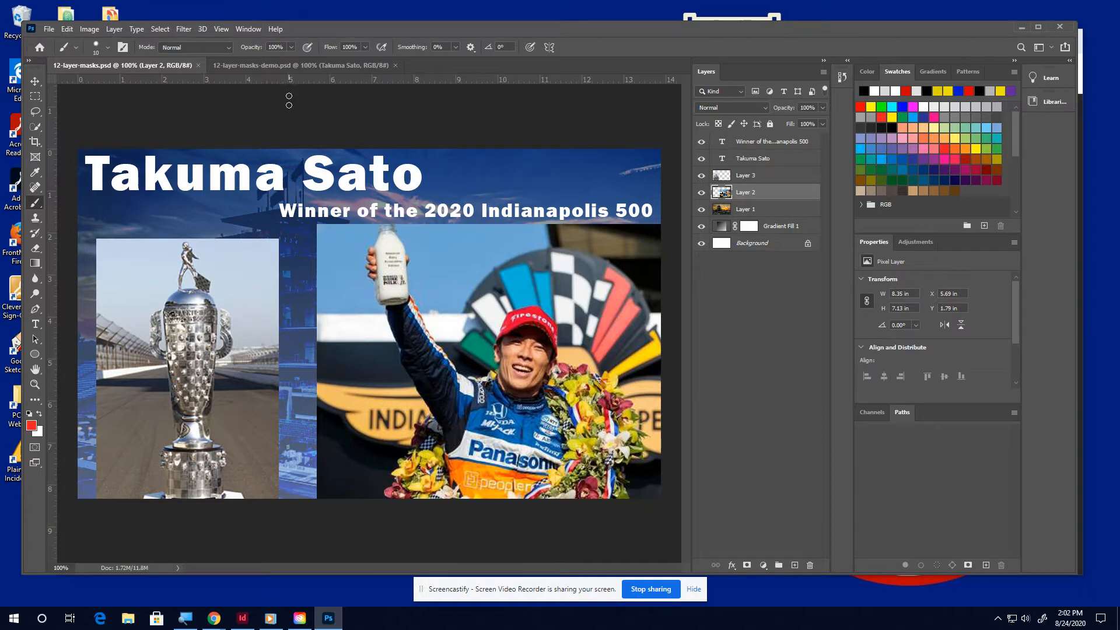
{"action": "left_click", "coordinate": [292, 68]}
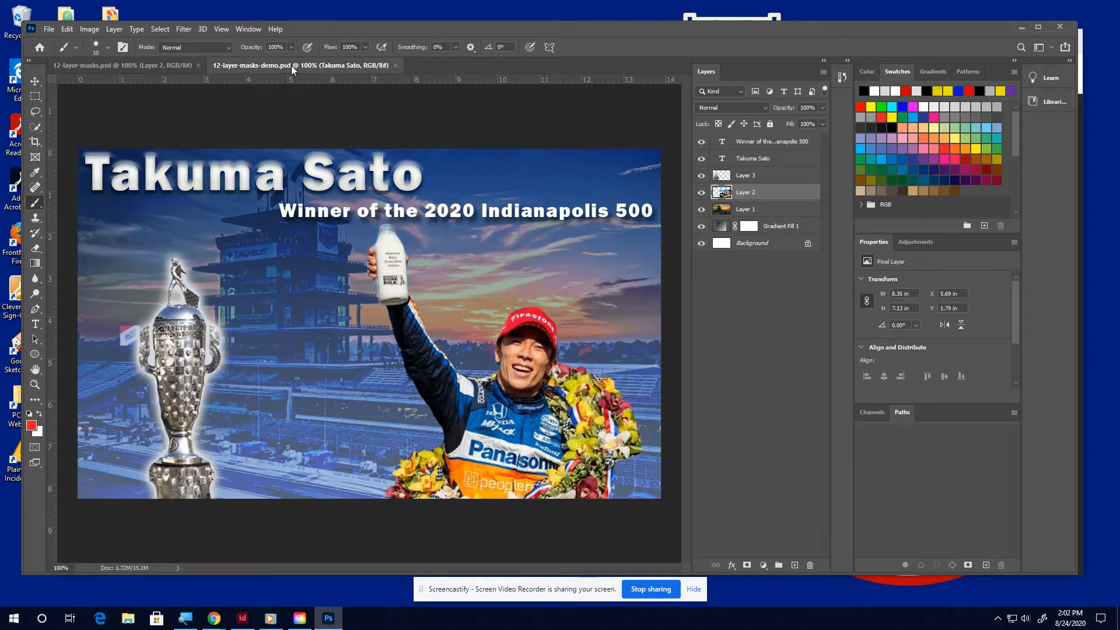
{"action": "left_click", "coordinate": [156, 64]}
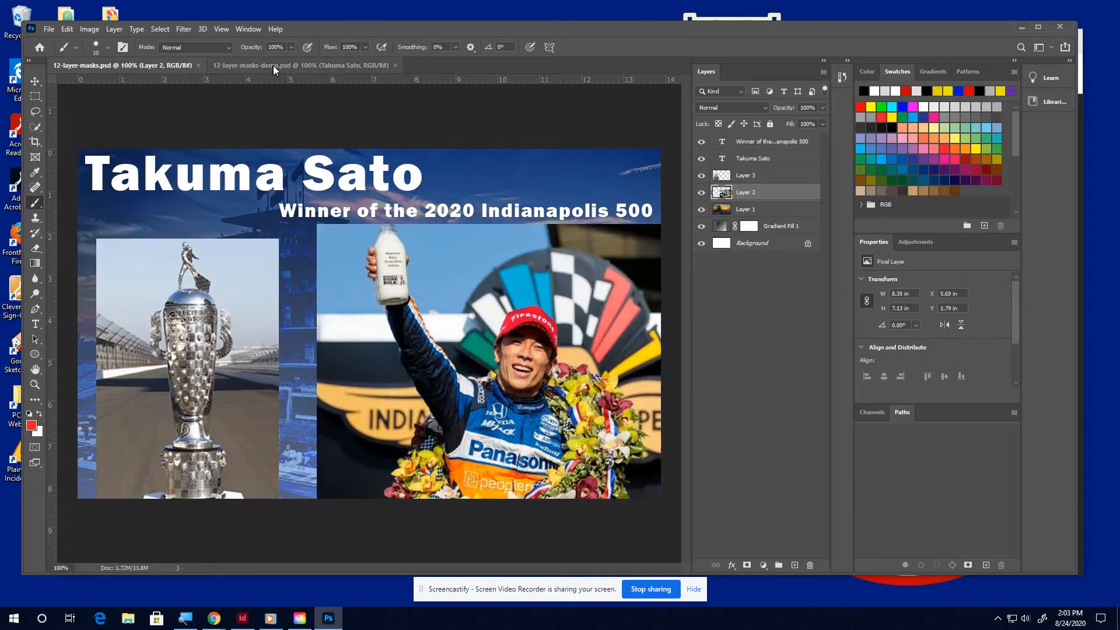
{"action": "left_click", "coordinate": [306, 65]}
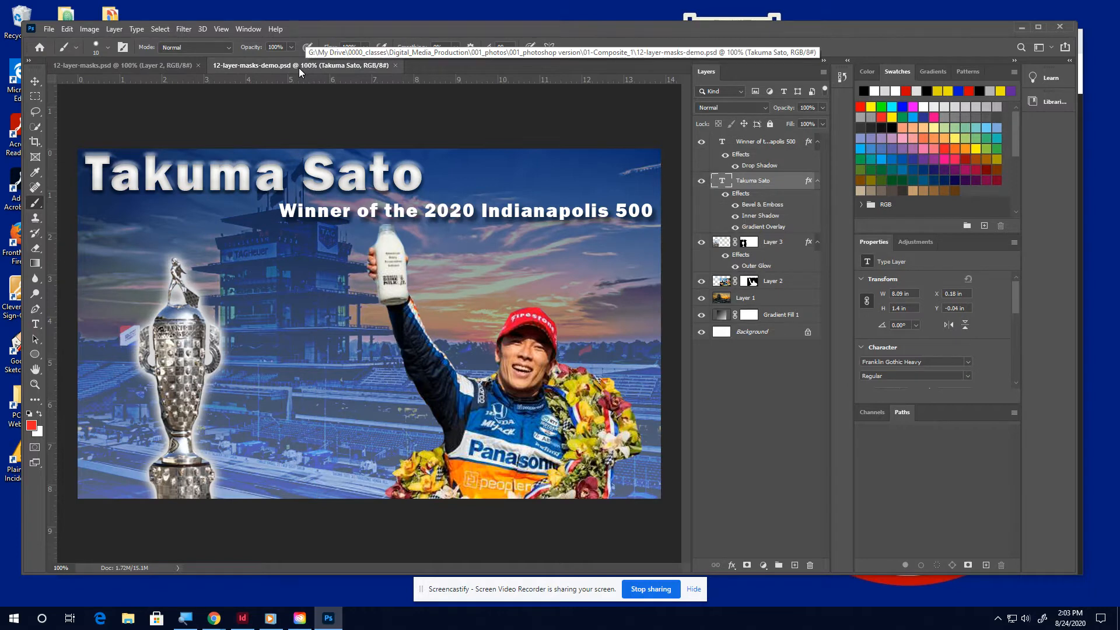
{"action": "left_click", "coordinate": [125, 65]}
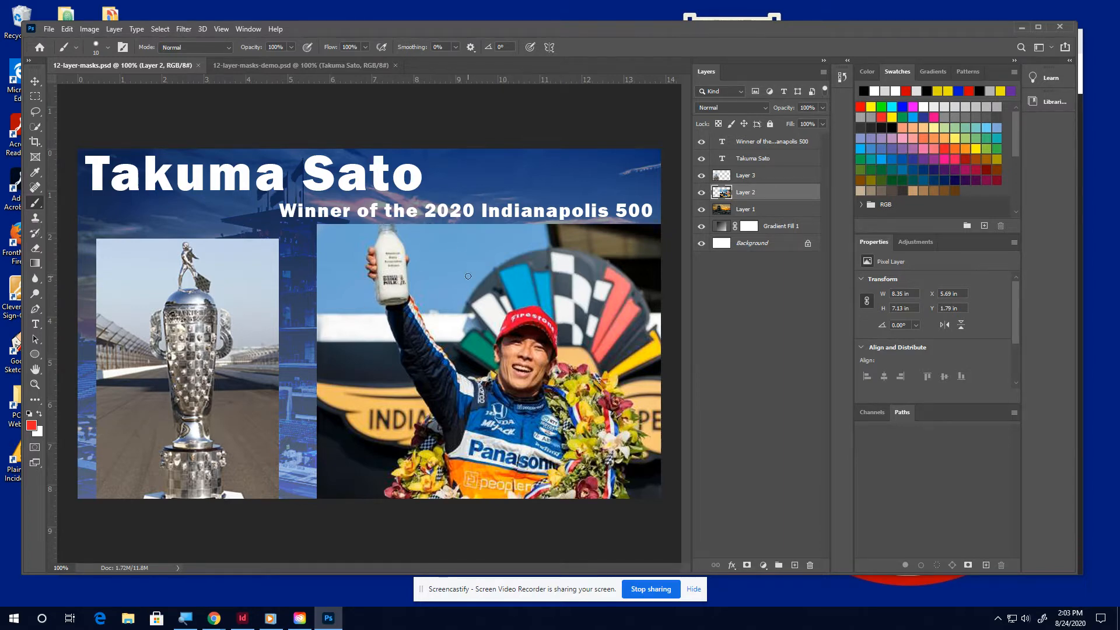
{"action": "left_click", "coordinate": [288, 65]}
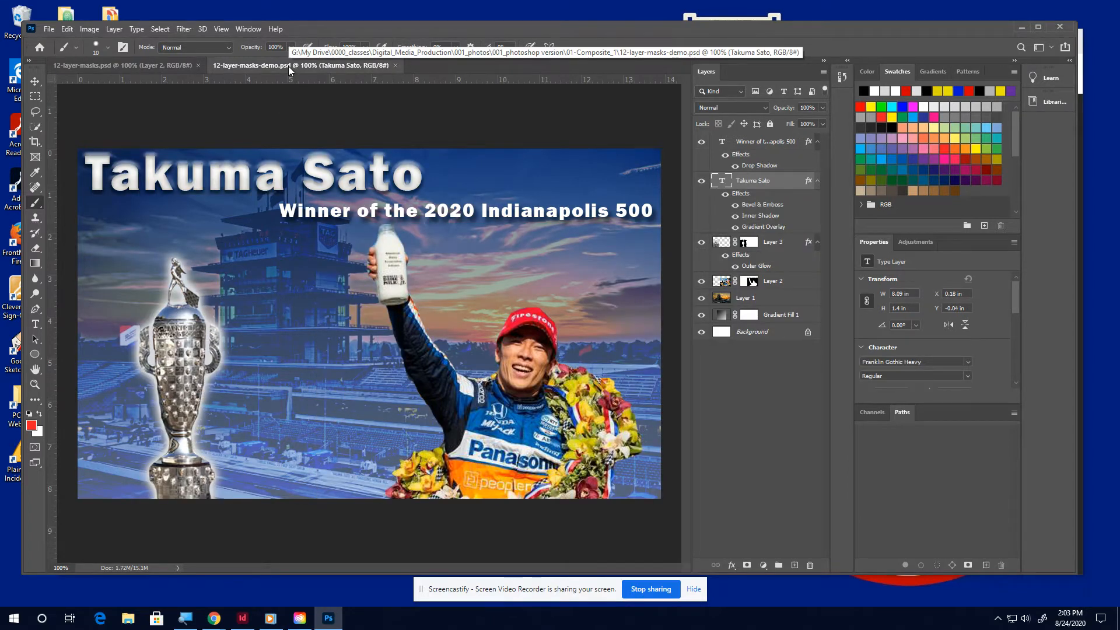
{"action": "left_click", "coordinate": [103, 67]}
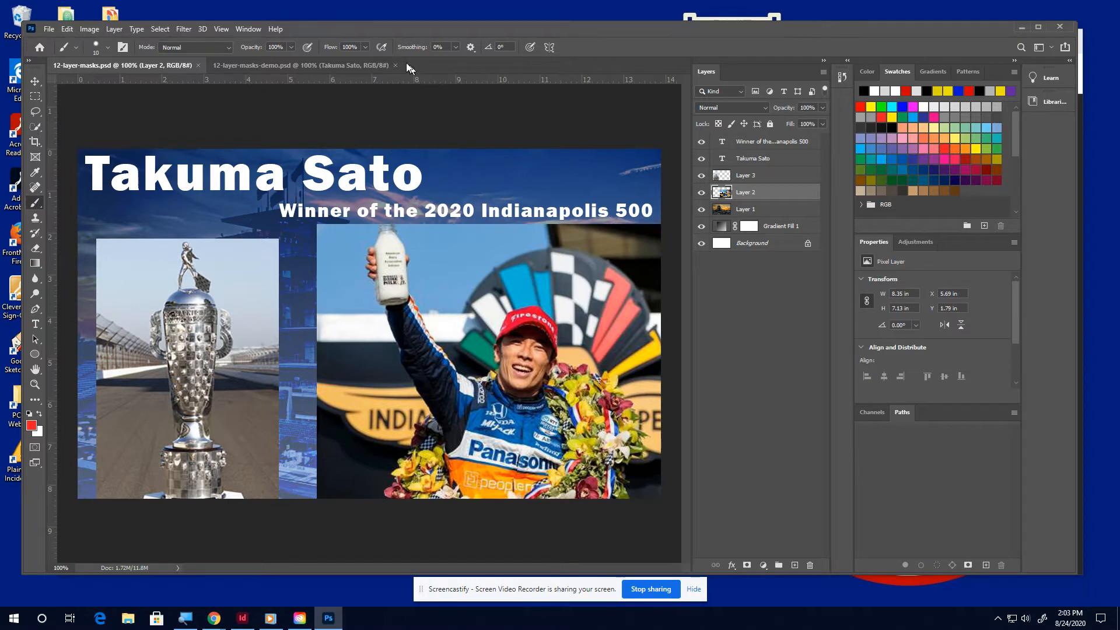
{"action": "left_click", "coordinate": [321, 67]}
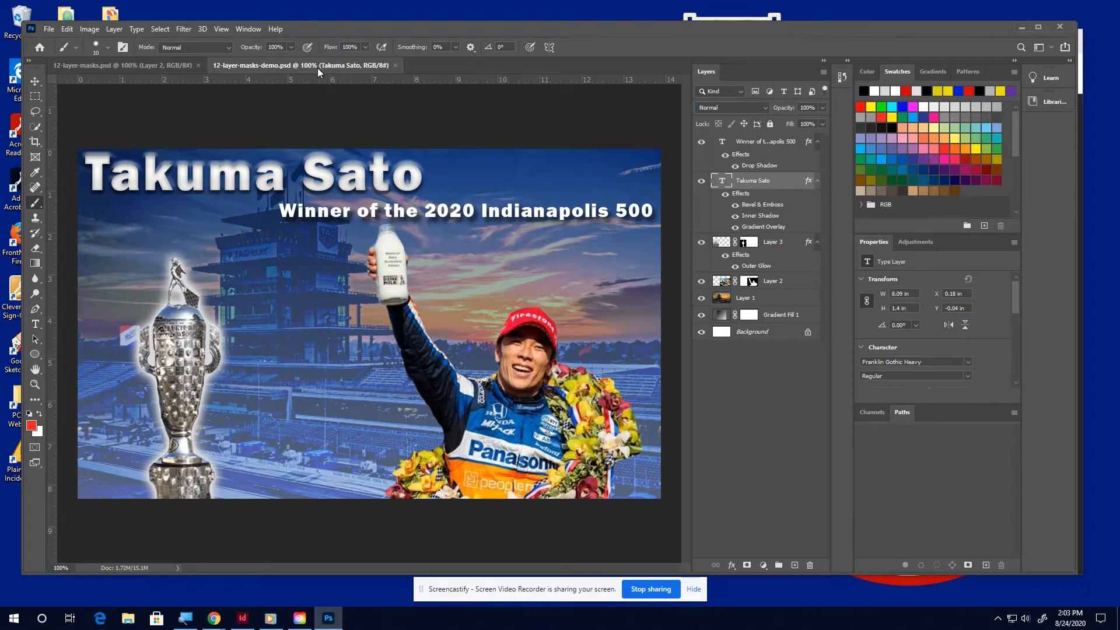
{"action": "left_click", "coordinate": [123, 63]}
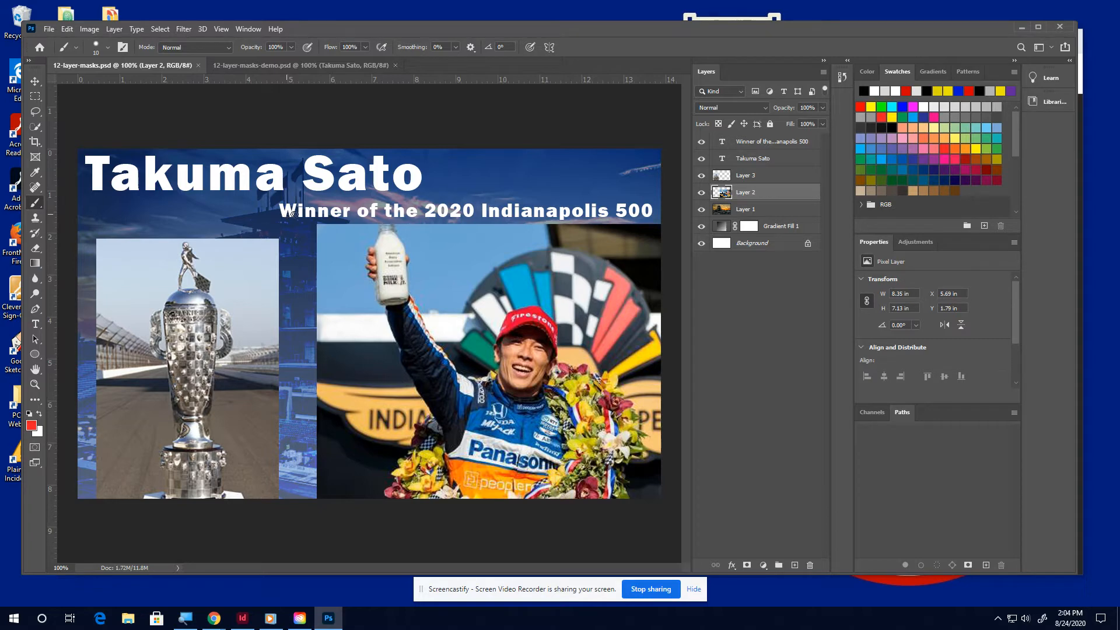
Examine how the composite is built by hiding every layer above Gradient Fill 1 and showing them again one by one
{"action": "left_click_drag", "start_coordinate": [702, 142], "coordinate": [701, 215]}
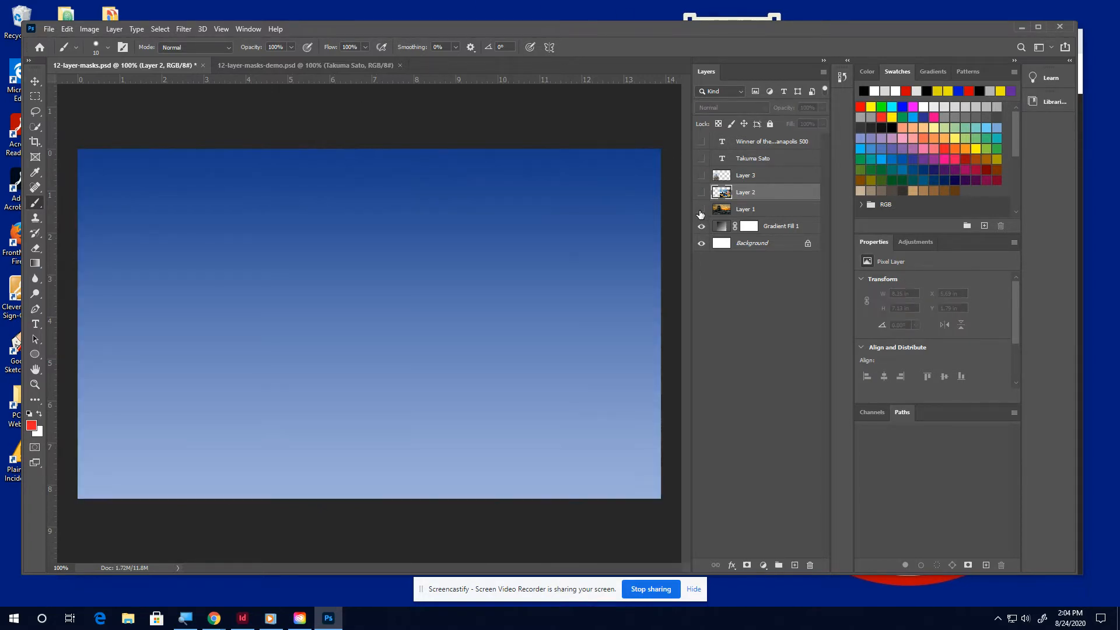
{"action": "left_click", "coordinate": [781, 232]}
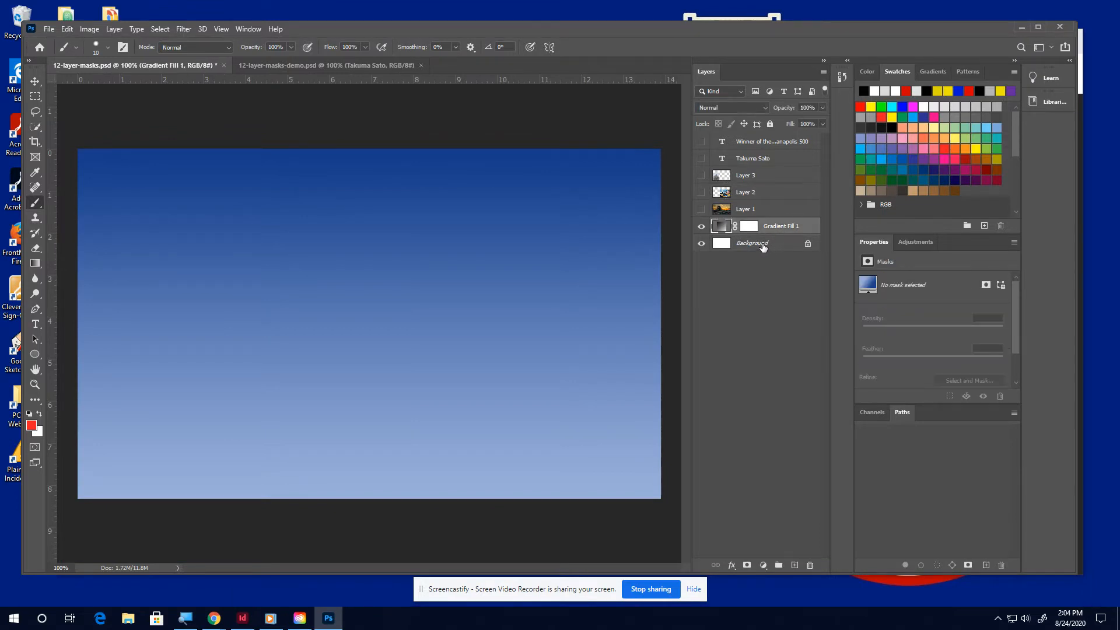
{"action": "left_click", "coordinate": [757, 212]}
{"action": "left_click", "coordinate": [701, 210]}
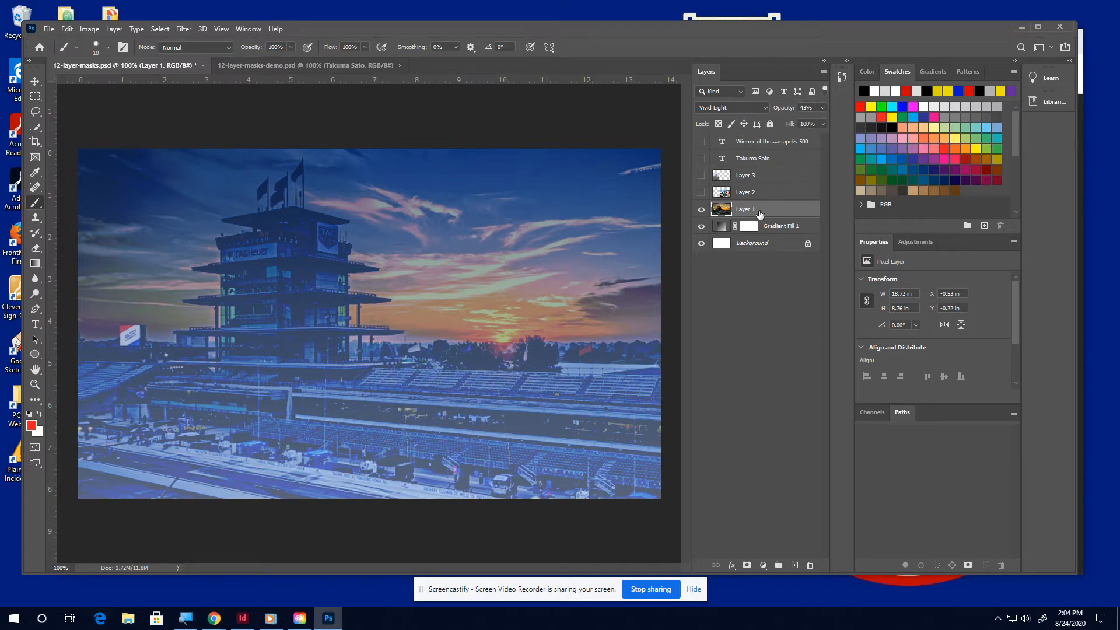
{"action": "left_click", "coordinate": [701, 192]}
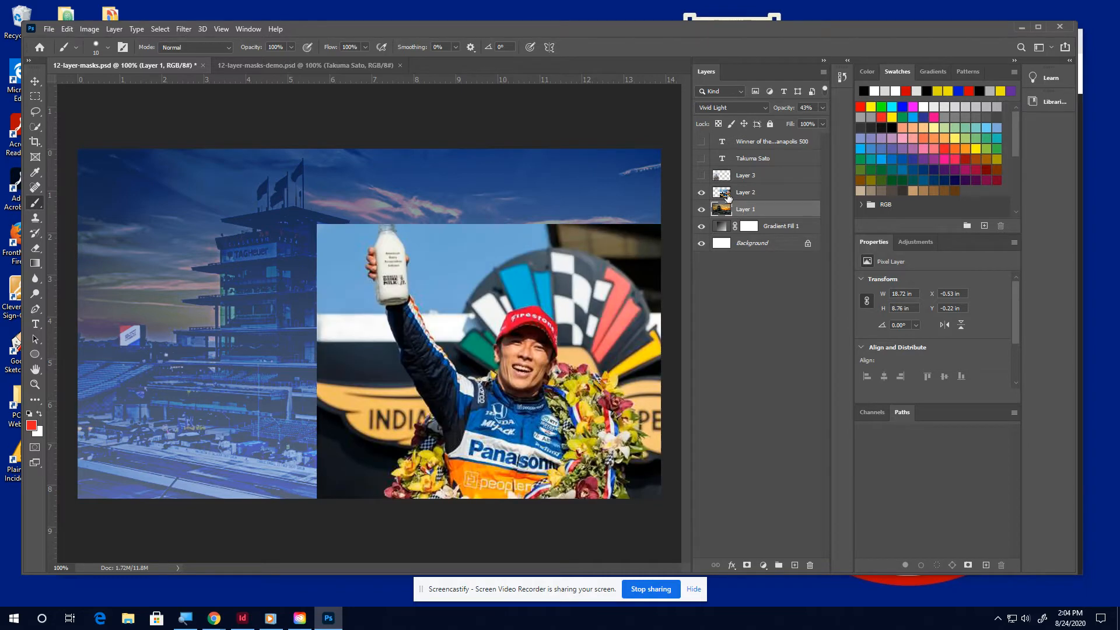
{"action": "left_click", "coordinate": [728, 198]}
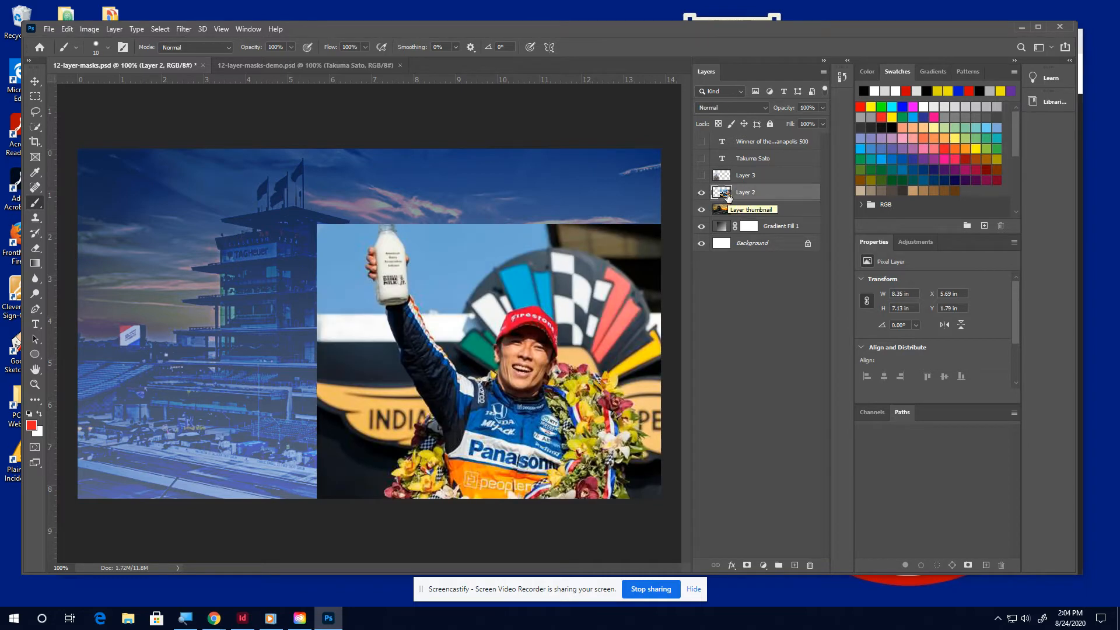
{"action": "left_click", "coordinate": [724, 180]}
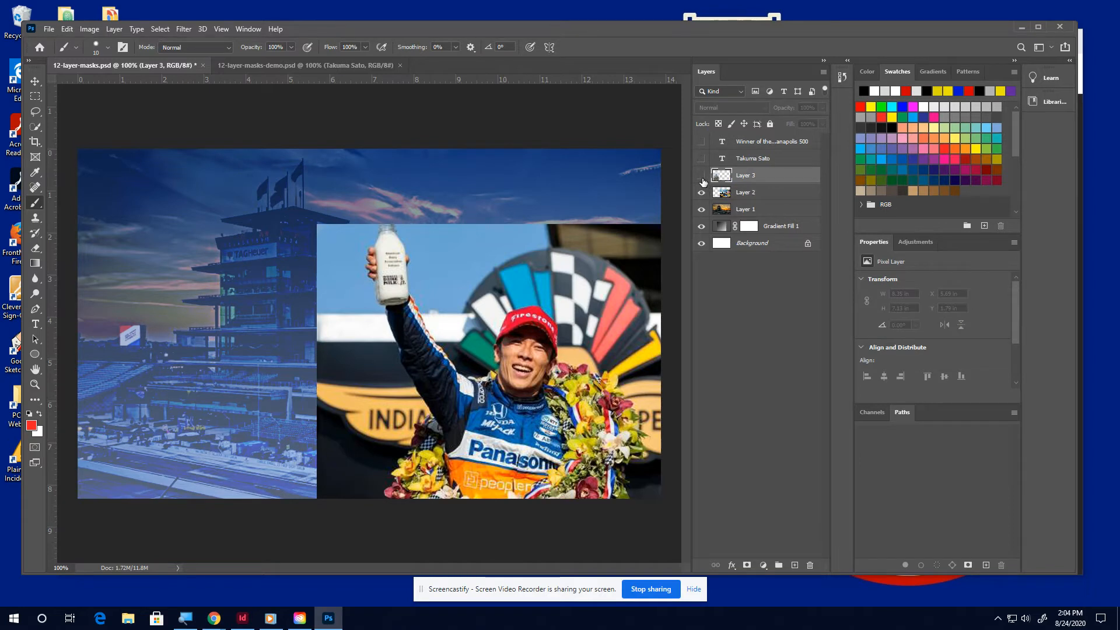
{"action": "left_click", "coordinate": [701, 176]}
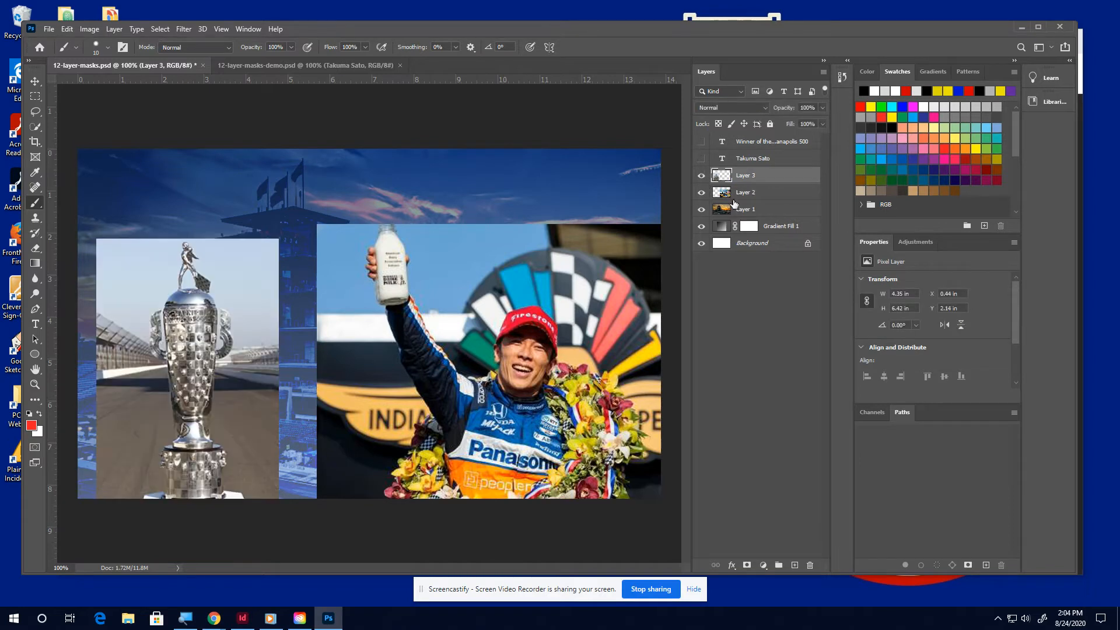
{"action": "left_click", "coordinate": [701, 158]}
{"action": "left_click", "coordinate": [702, 141]}
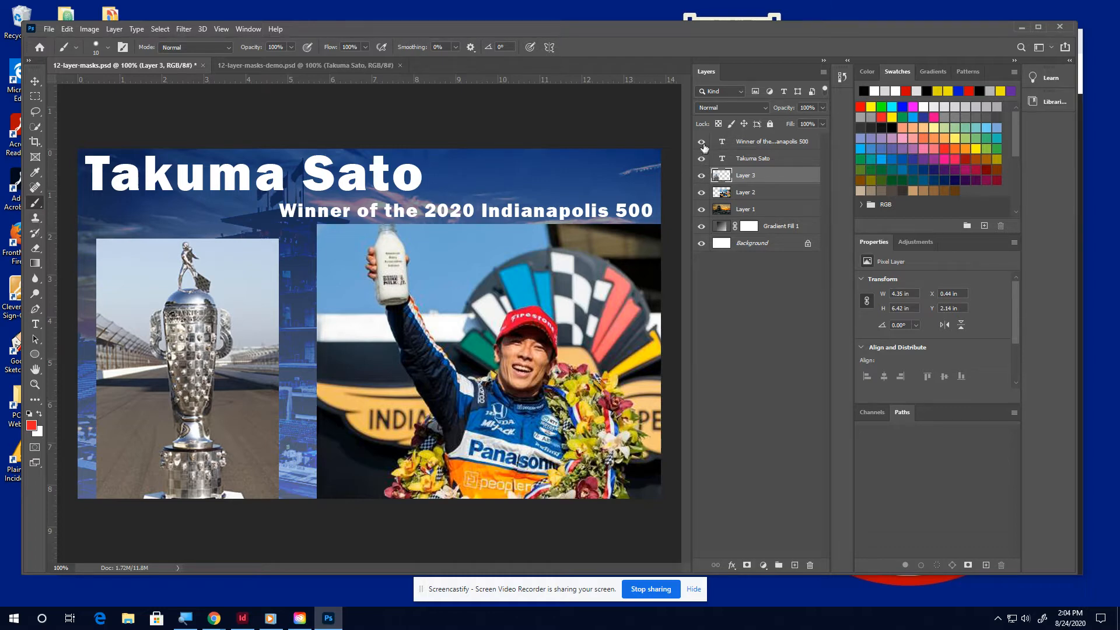
Hide the two text layers and Layer 3, leaving the driver photo and background layers shown
{"action": "left_click", "coordinate": [701, 142]}
{"action": "left_click", "coordinate": [702, 159]}
{"action": "left_click", "coordinate": [702, 176]}
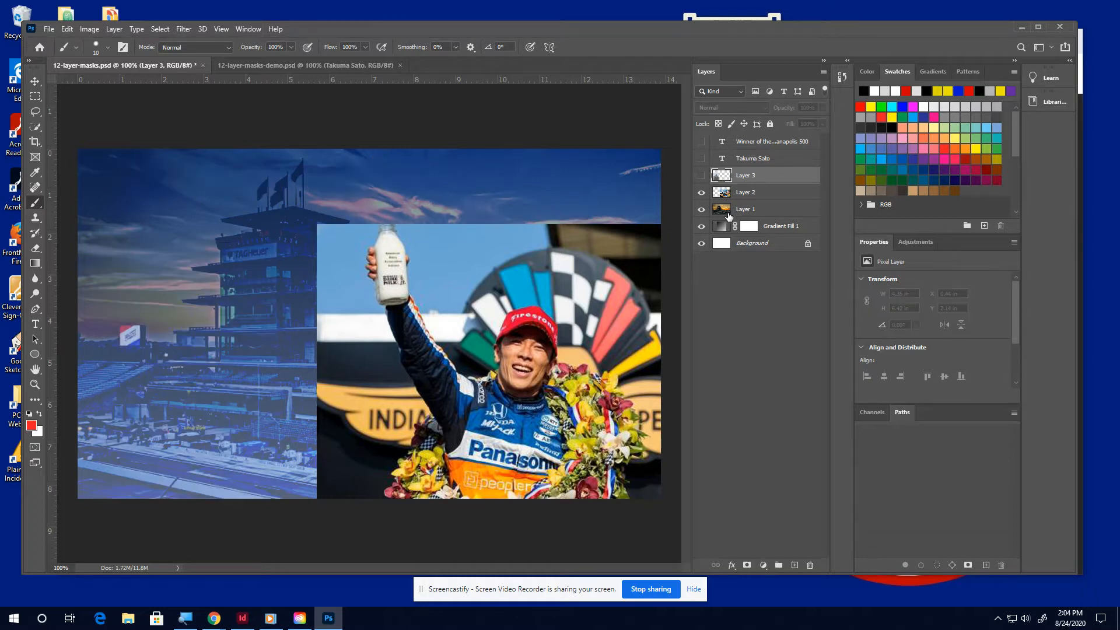
Add a layer mask to Layer 2, the driver photo, and make the mask rather than the image active for editing
{"action": "left_click", "coordinate": [732, 194]}
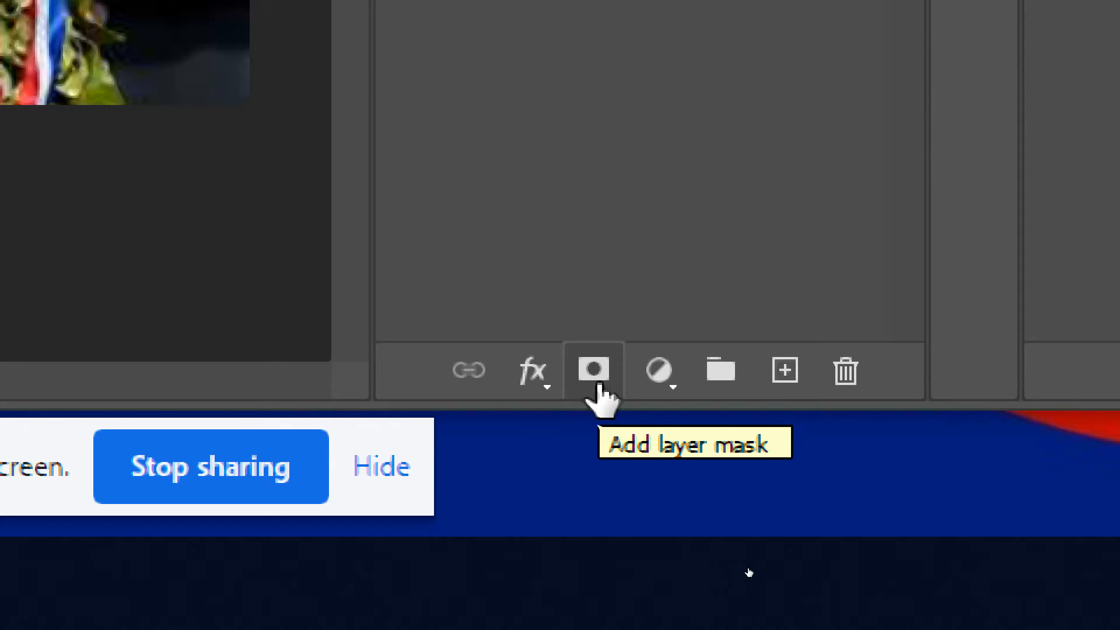
{"action": "left_click", "coordinate": [594, 371]}
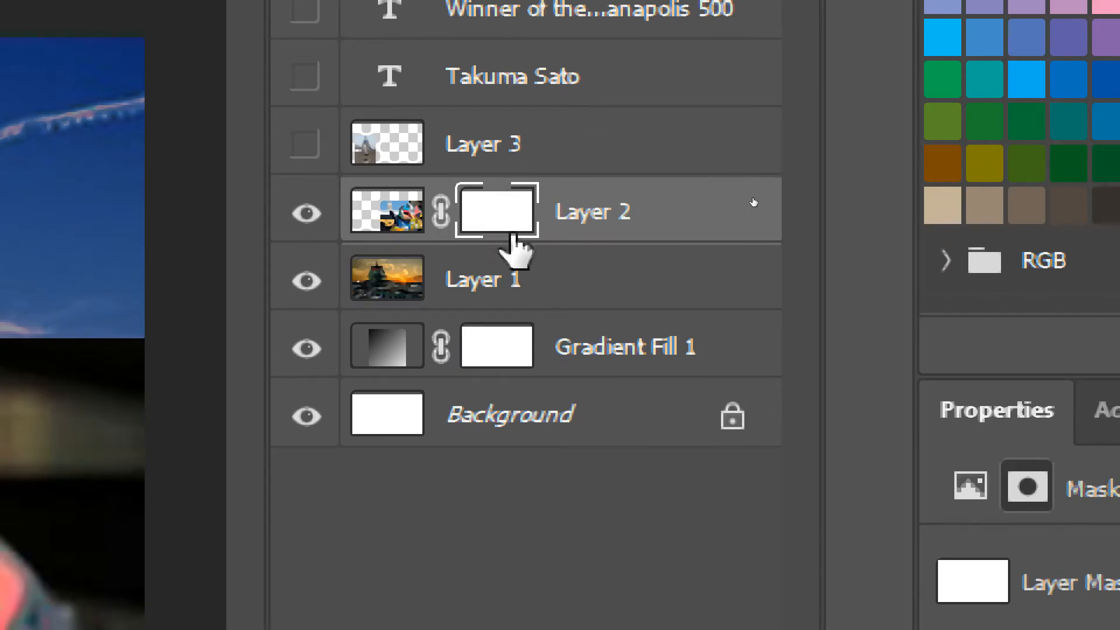
{"action": "left_click", "coordinate": [376, 219]}
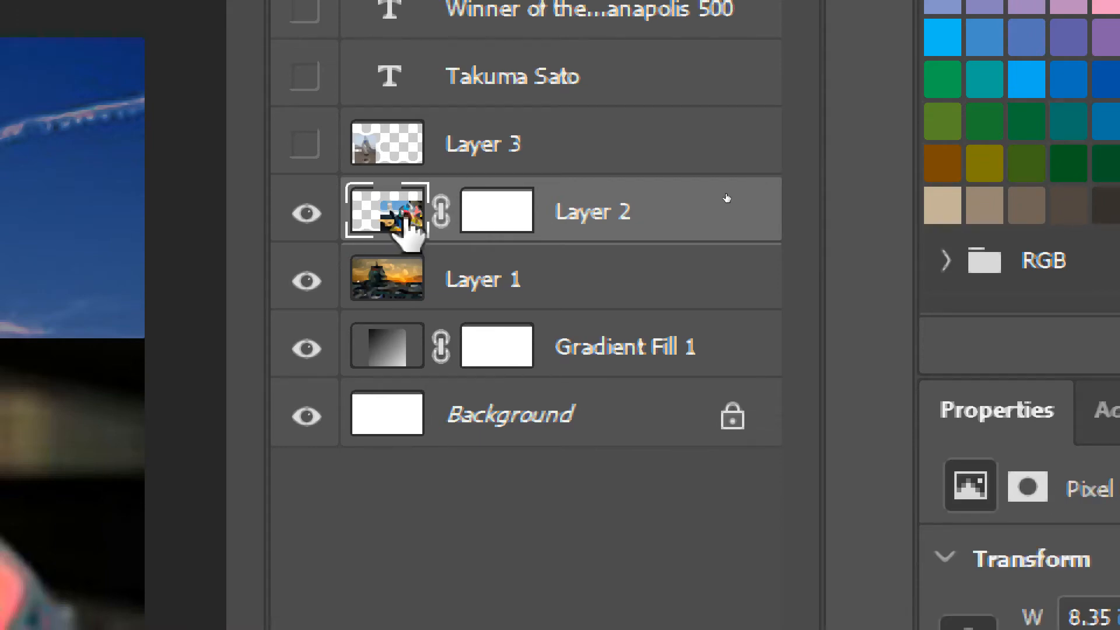
{"action": "left_click", "coordinate": [522, 215]}
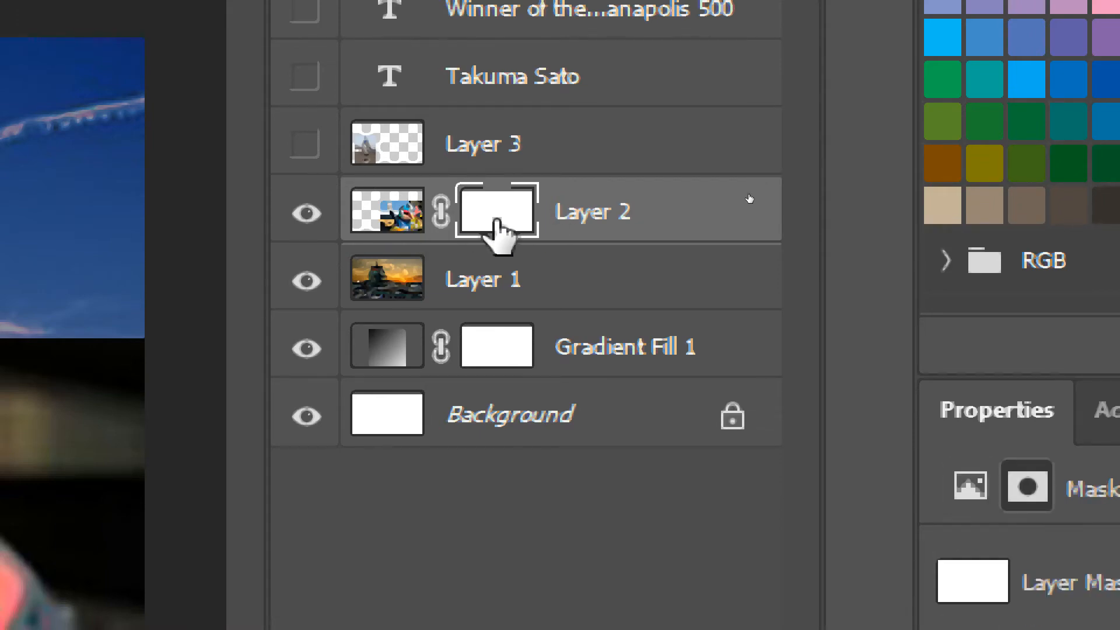
{"action": "left_click", "coordinate": [376, 214]}
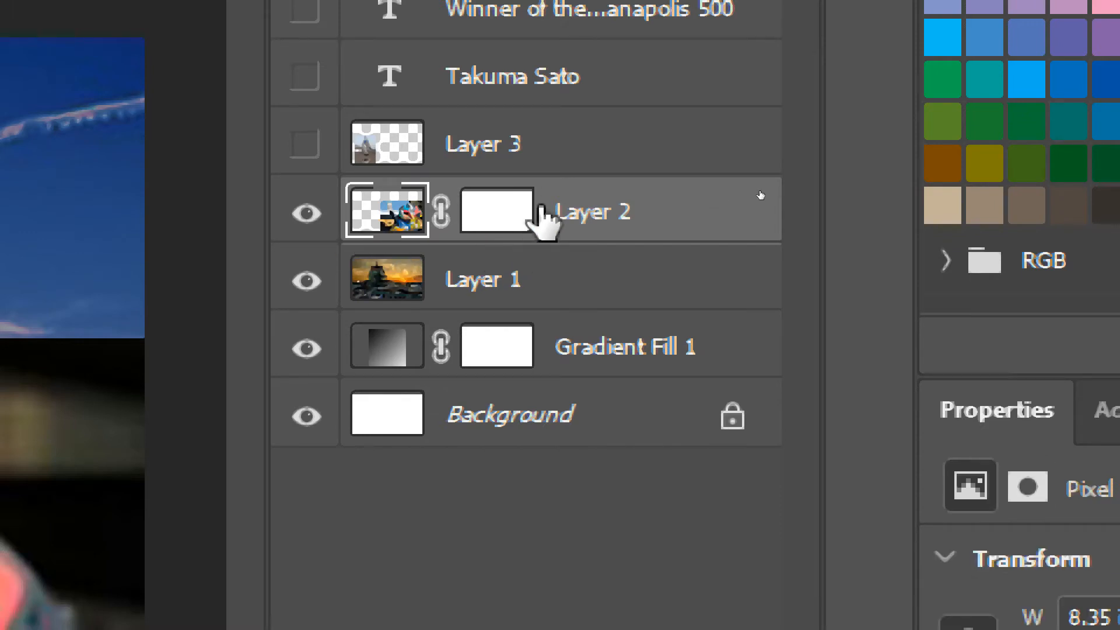
{"action": "left_click", "coordinate": [499, 214]}
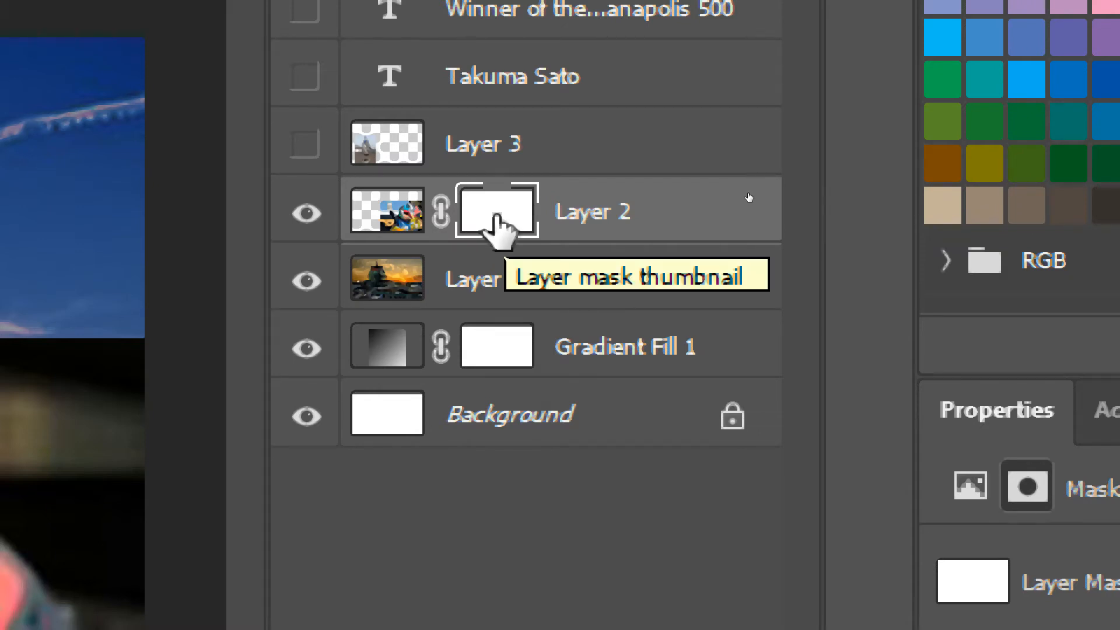
With Layer 2's mask active, check the brush settings and paint a small 10 px dab on the sky beside the bottle
{"action": "left_click", "coordinate": [391, 228]}
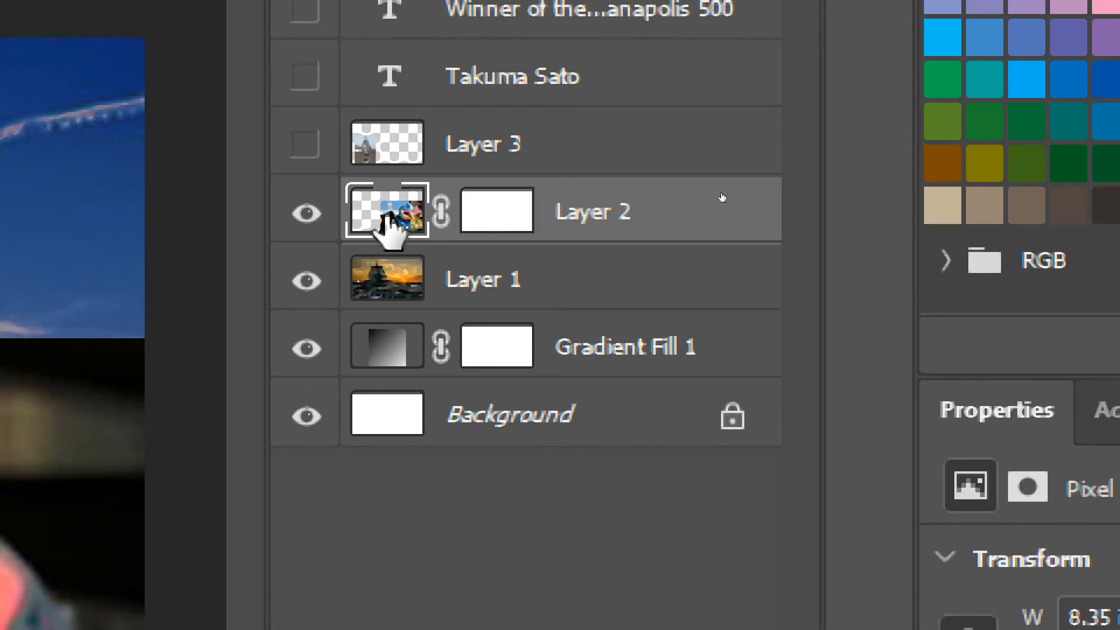
{"action": "left_click", "coordinate": [500, 207]}
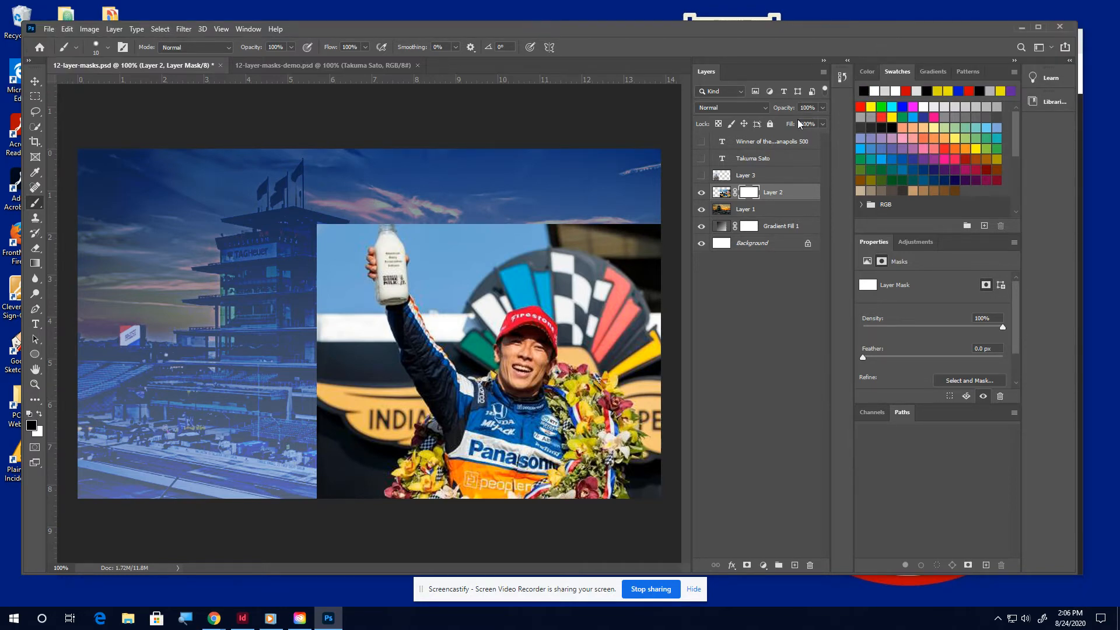
{"action": "right_click", "coordinate": [474, 175]}
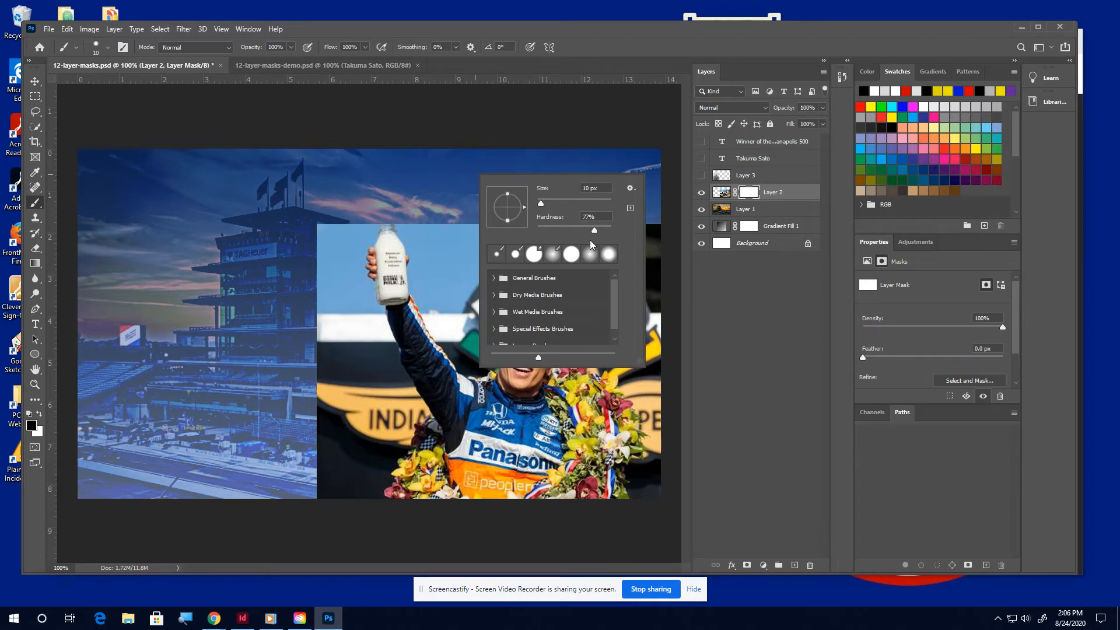
{"action": "left_click", "coordinate": [448, 234]}
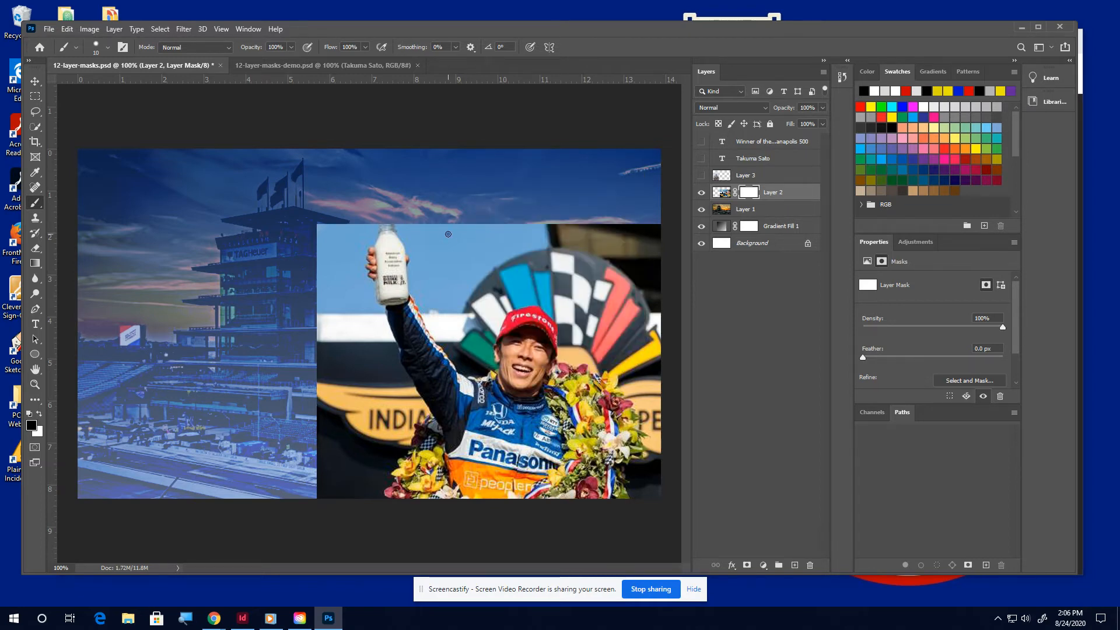
{"action": "left_click", "coordinate": [448, 234]}
Enlarge the brush to 60 px and roughly mask out the sky and background between the bottle, the cap and the photo's right edge
{"action": "key", "text": "bracketright"}
{"action": "key", "text": "bracketright"}
{"action": "key", "text": "bracketright"}
{"action": "key", "text": "bracketright"}
{"action": "key", "text": "bracketright"}
{"action": "mouse_move", "coordinate": [502, 232]}
{"action": "left_mouse_down"}
{"action": "mouse_move", "coordinate": [550, 239]}
{"action": "mouse_move", "coordinate": [543, 258]}
{"action": "mouse_move", "coordinate": [542, 227]}
{"action": "mouse_move", "coordinate": [622, 219]}
{"action": "mouse_move", "coordinate": [659, 263]}
{"action": "mouse_move", "coordinate": [580, 254]}
{"action": "mouse_move", "coordinate": [657, 295]}
{"action": "mouse_move", "coordinate": [662, 319]}
{"action": "mouse_move", "coordinate": [548, 268]}
{"action": "mouse_move", "coordinate": [638, 317]}
{"action": "mouse_move", "coordinate": [618, 289]}
{"action": "left_mouse_up"}
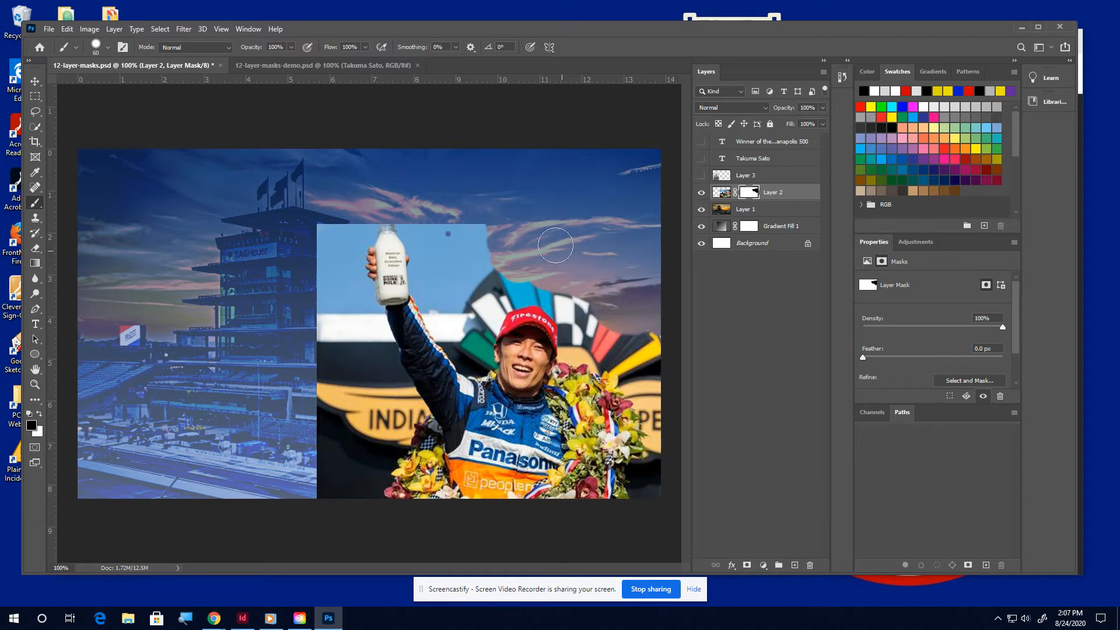
{"action": "mouse_move", "coordinate": [496, 228]}
{"action": "left_mouse_down"}
{"action": "mouse_move", "coordinate": [460, 239]}
{"action": "mouse_move", "coordinate": [490, 260]}
{"action": "mouse_move", "coordinate": [487, 277]}
{"action": "mouse_move", "coordinate": [434, 224]}
{"action": "mouse_move", "coordinate": [429, 236]}
{"action": "mouse_move", "coordinate": [442, 281]}
{"action": "mouse_move", "coordinate": [473, 309]}
{"action": "mouse_move", "coordinate": [510, 275]}
{"action": "mouse_move", "coordinate": [591, 305]}
{"action": "mouse_move", "coordinate": [645, 350]}
{"action": "mouse_move", "coordinate": [648, 330]}
{"action": "left_mouse_up"}
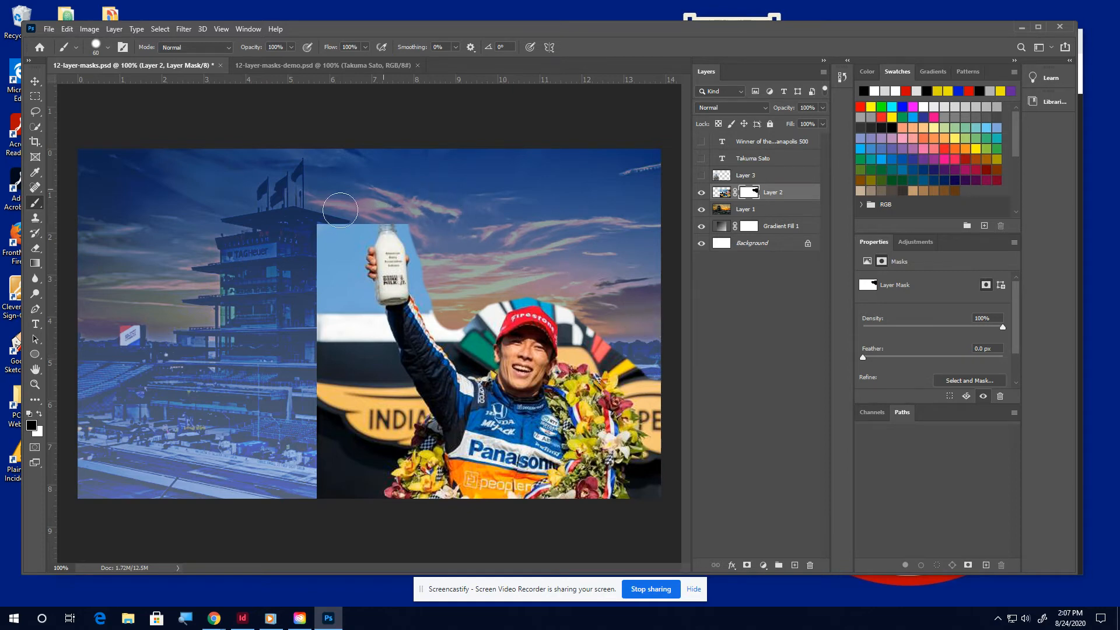
Roughly mask out the background outside the raised arm, near the cap and beside the right-hand flowers, reducing the brush to 45 px
{"action": "mouse_move", "coordinate": [340, 209]}
{"action": "left_mouse_down"}
{"action": "mouse_move", "coordinate": [318, 265]}
{"action": "mouse_move", "coordinate": [317, 228]}
{"action": "mouse_move", "coordinate": [326, 504]}
{"action": "mouse_move", "coordinate": [317, 374]}
{"action": "mouse_move", "coordinate": [343, 424]}
{"action": "mouse_move", "coordinate": [345, 483]}
{"action": "left_mouse_up"}
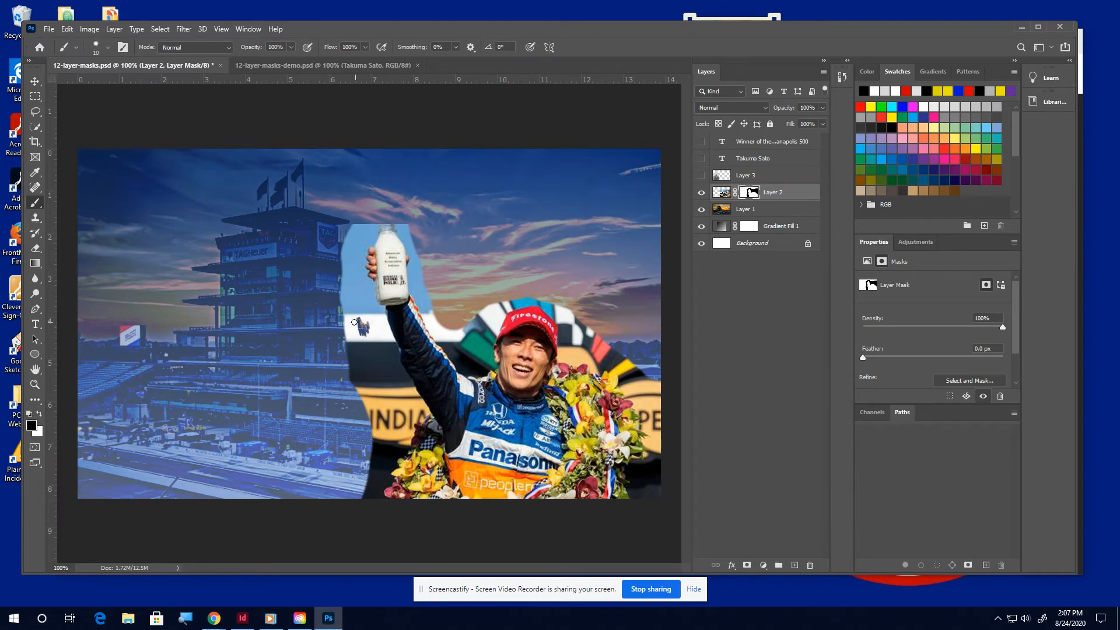
{"action": "mouse_move", "coordinate": [345, 315]}
{"action": "left_mouse_down"}
{"action": "mouse_move", "coordinate": [368, 357]}
{"action": "mouse_move", "coordinate": [351, 368]}
{"action": "mouse_move", "coordinate": [369, 370]}
{"action": "mouse_move", "coordinate": [369, 347]}
{"action": "mouse_move", "coordinate": [404, 418]}
{"action": "mouse_move", "coordinate": [361, 494]}
{"action": "mouse_move", "coordinate": [386, 410]}
{"action": "left_mouse_up"}
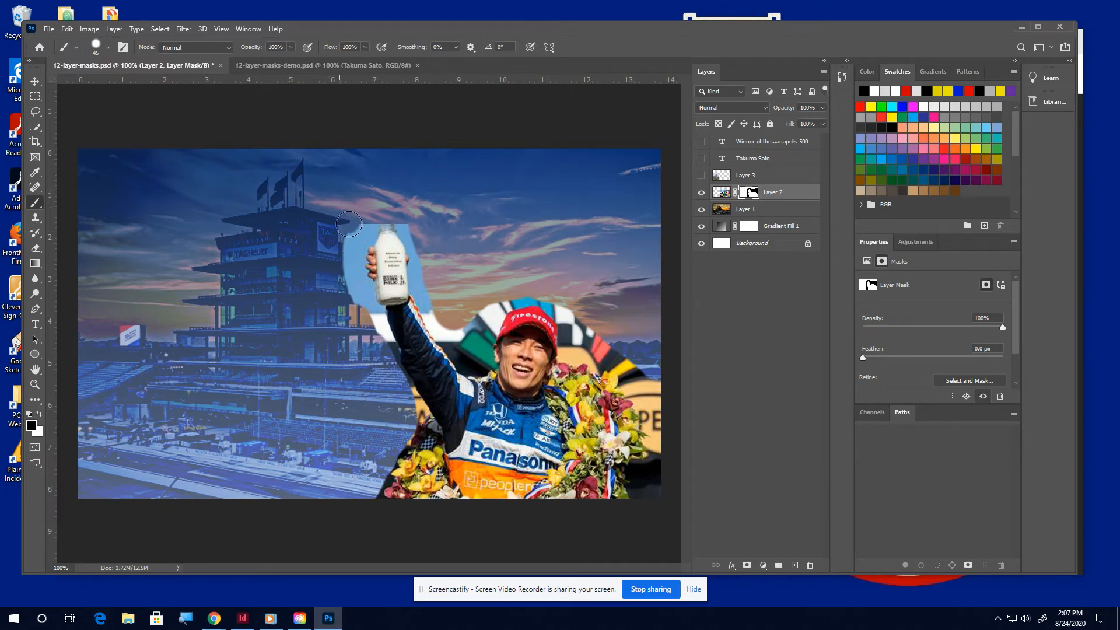
{"action": "left_click_drag", "start_coordinate": [349, 224], "coordinate": [351, 284]}
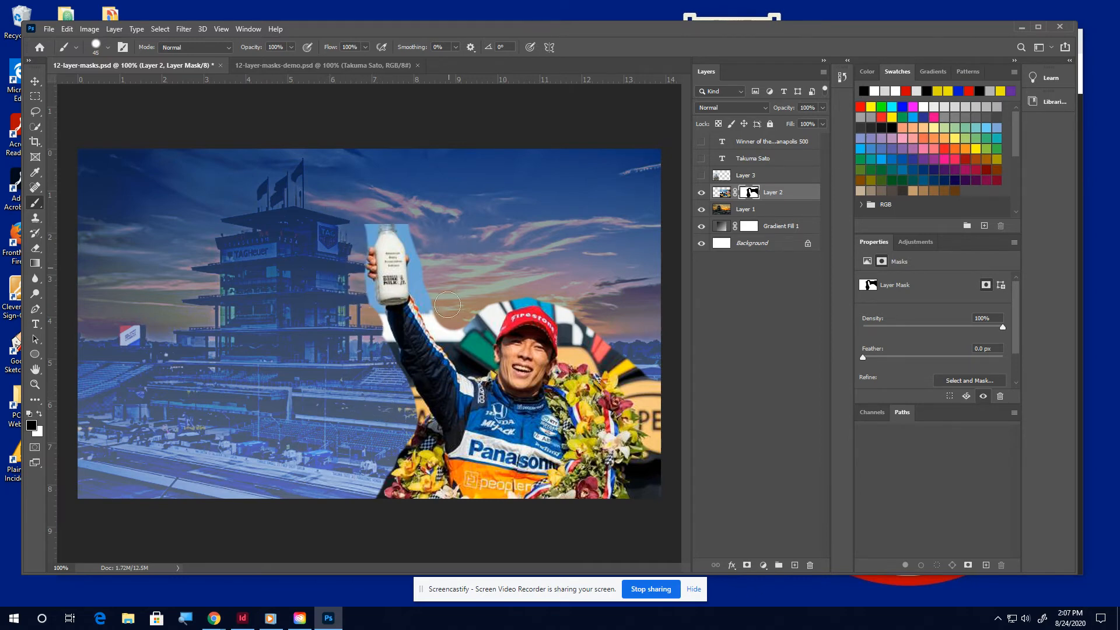
{"action": "mouse_move", "coordinate": [447, 304]}
{"action": "left_mouse_down"}
{"action": "mouse_move", "coordinate": [472, 339]}
{"action": "mouse_move", "coordinate": [501, 292]}
{"action": "mouse_move", "coordinate": [471, 331]}
{"action": "mouse_move", "coordinate": [441, 288]}
{"action": "mouse_move", "coordinate": [442, 312]}
{"action": "left_mouse_up"}
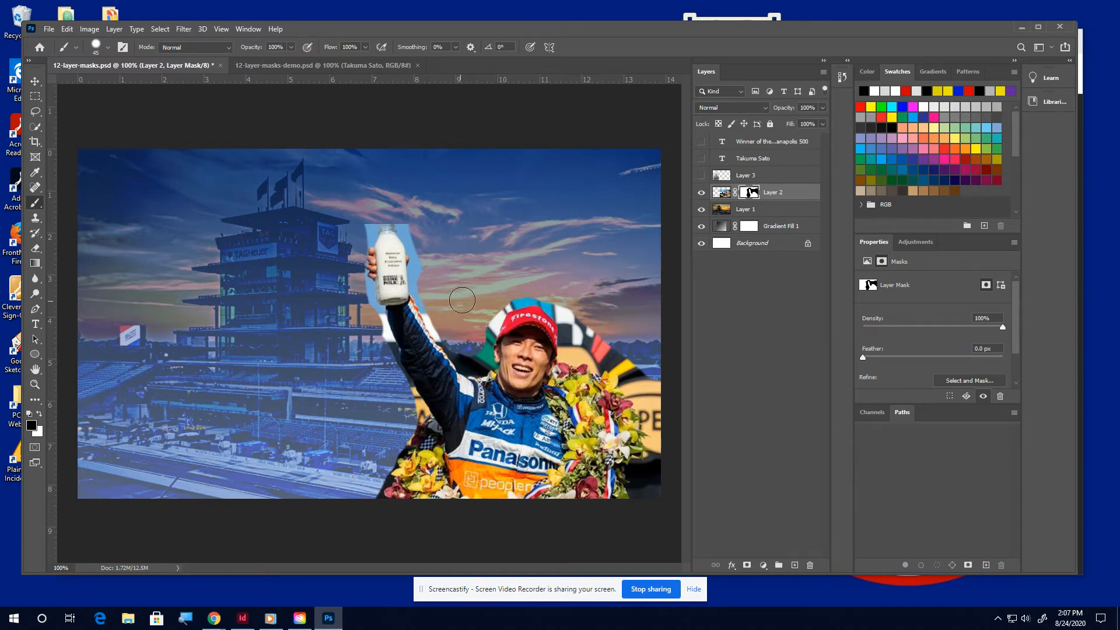
{"action": "mouse_move", "coordinate": [605, 323]}
{"action": "left_mouse_down"}
{"action": "mouse_move", "coordinate": [588, 340]}
{"action": "mouse_move", "coordinate": [652, 384]}
{"action": "mouse_move", "coordinate": [660, 469]}
{"action": "left_mouse_up"}
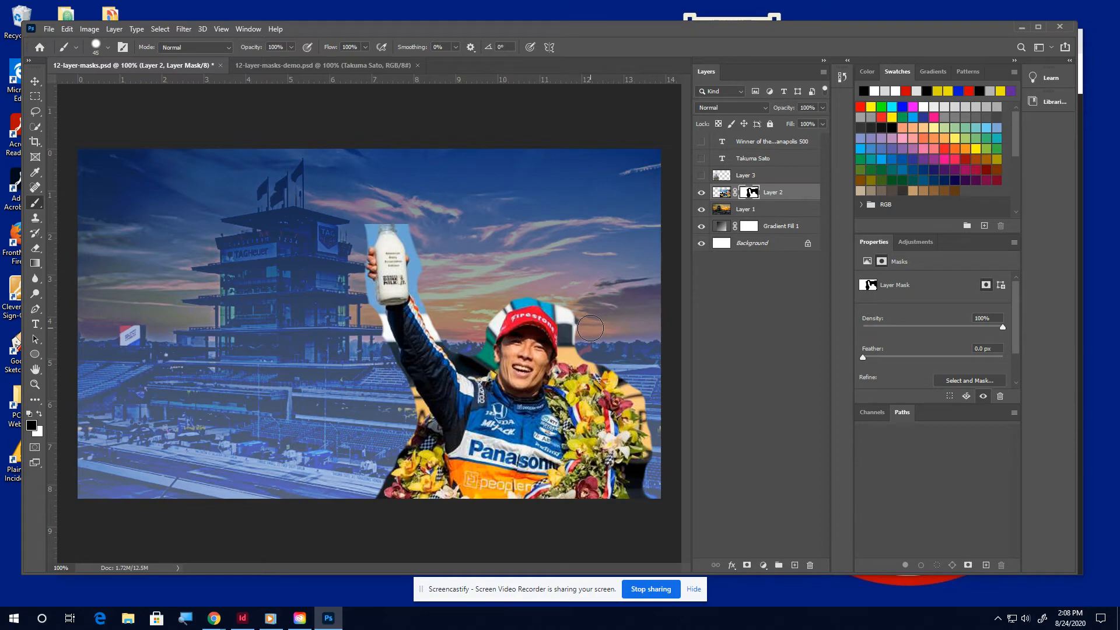
Reduce the brush to 25 px and mask out the blue sky along both sides of the milk bottle and hand
{"action": "key", "text": "ctrl+plus"}
{"action": "key", "text": "ctrl+plus"}
{"action": "key", "text": "ctrl+plus"}
{"action": "key", "text": "ctrl+plus"}
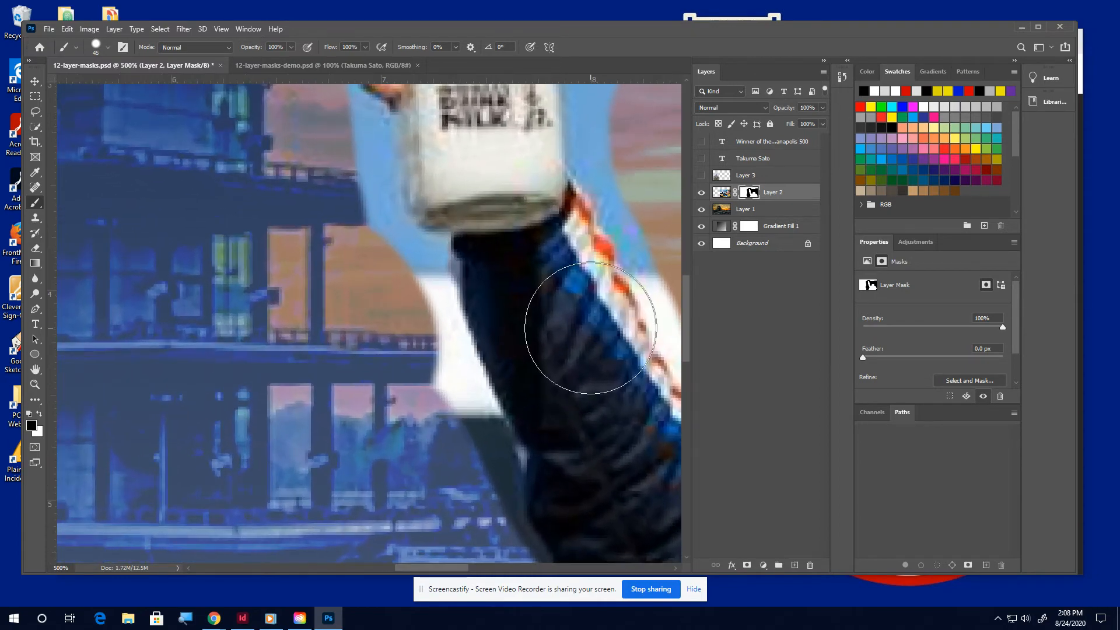
{"action": "key", "text": "space"}
{"action": "mouse_move", "coordinate": [394, 219]}
{"action": "left_mouse_down"}
{"action": "mouse_move", "coordinate": [324, 423]}
{"action": "mouse_move", "coordinate": [461, 350]}
{"action": "mouse_move", "coordinate": [304, 323]}
{"action": "mouse_move", "coordinate": [348, 445]}
{"action": "mouse_move", "coordinate": [304, 299]}
{"action": "mouse_move", "coordinate": [285, 300]}
{"action": "mouse_move", "coordinate": [379, 389]}
{"action": "mouse_move", "coordinate": [241, 224]}
{"action": "mouse_move", "coordinate": [341, 409]}
{"action": "mouse_move", "coordinate": [393, 304]}
{"action": "mouse_move", "coordinate": [277, 312]}
{"action": "mouse_move", "coordinate": [481, 296]}
{"action": "mouse_move", "coordinate": [276, 269]}
{"action": "mouse_move", "coordinate": [493, 426]}
{"action": "mouse_move", "coordinate": [432, 233]}
{"action": "mouse_move", "coordinate": [292, 502]}
{"action": "mouse_move", "coordinate": [301, 514]}
{"action": "mouse_move", "coordinate": [453, 272]}
{"action": "mouse_move", "coordinate": [352, 310]}
{"action": "left_mouse_up"}
{"action": "key", "text": "bracketleft"}
{"action": "key", "text": "bracketleft"}
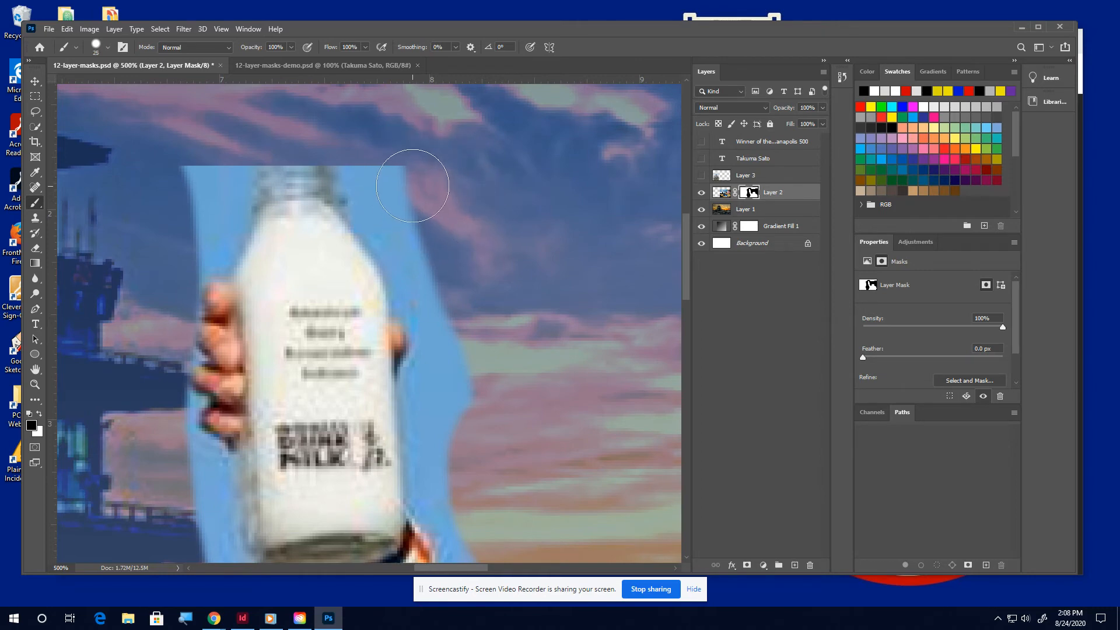
{"action": "mouse_move", "coordinate": [395, 213]}
{"action": "left_mouse_down"}
{"action": "mouse_move", "coordinate": [411, 294]}
{"action": "mouse_move", "coordinate": [455, 338]}
{"action": "mouse_move", "coordinate": [443, 451]}
{"action": "mouse_move", "coordinate": [475, 533]}
{"action": "left_mouse_up"}
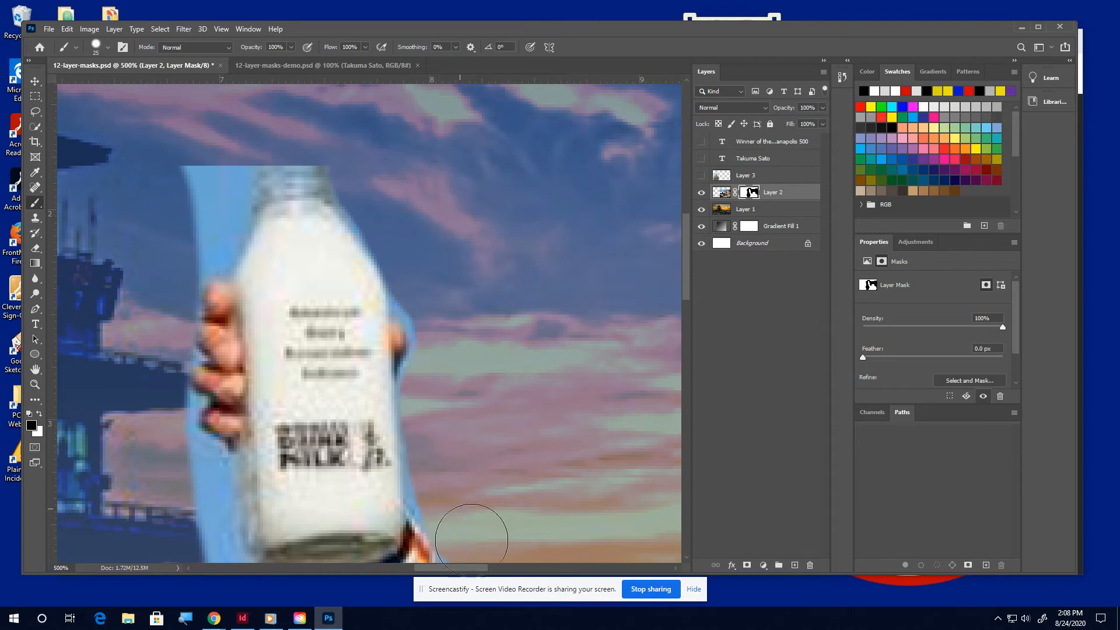
{"action": "mouse_move", "coordinate": [225, 125]}
{"action": "left_mouse_down"}
{"action": "mouse_move", "coordinate": [190, 203]}
{"action": "mouse_move", "coordinate": [209, 176]}
{"action": "mouse_move", "coordinate": [216, 232]}
{"action": "mouse_move", "coordinate": [172, 266]}
{"action": "mouse_move", "coordinate": [160, 300]}
{"action": "mouse_move", "coordinate": [155, 385]}
{"action": "mouse_move", "coordinate": [206, 486]}
{"action": "mouse_move", "coordinate": [220, 569]}
{"action": "left_mouse_up"}
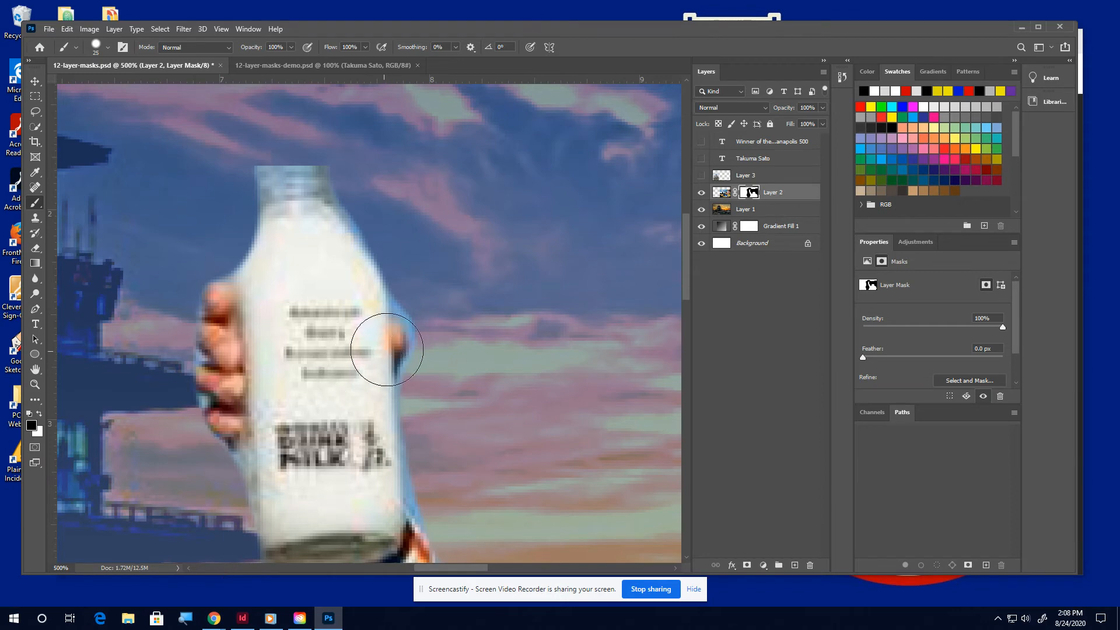
Mask out the remaining background along the striped inner edge of the raised sleeve and beside the driver's face
{"action": "left_click_drag", "start_coordinate": [436, 337], "coordinate": [240, 47]}
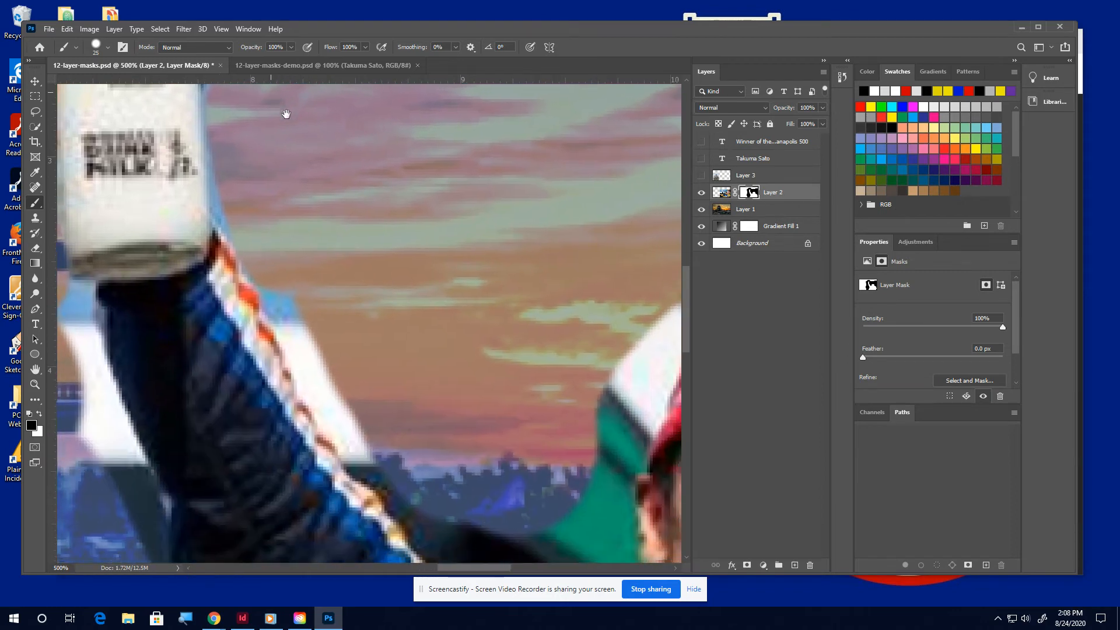
{"action": "left_click_drag", "start_coordinate": [419, 280], "coordinate": [475, 213]}
{"action": "mouse_move", "coordinate": [297, 103]}
{"action": "left_mouse_down"}
{"action": "mouse_move", "coordinate": [307, 175]}
{"action": "mouse_move", "coordinate": [344, 257]}
{"action": "mouse_move", "coordinate": [438, 394]}
{"action": "left_mouse_up"}
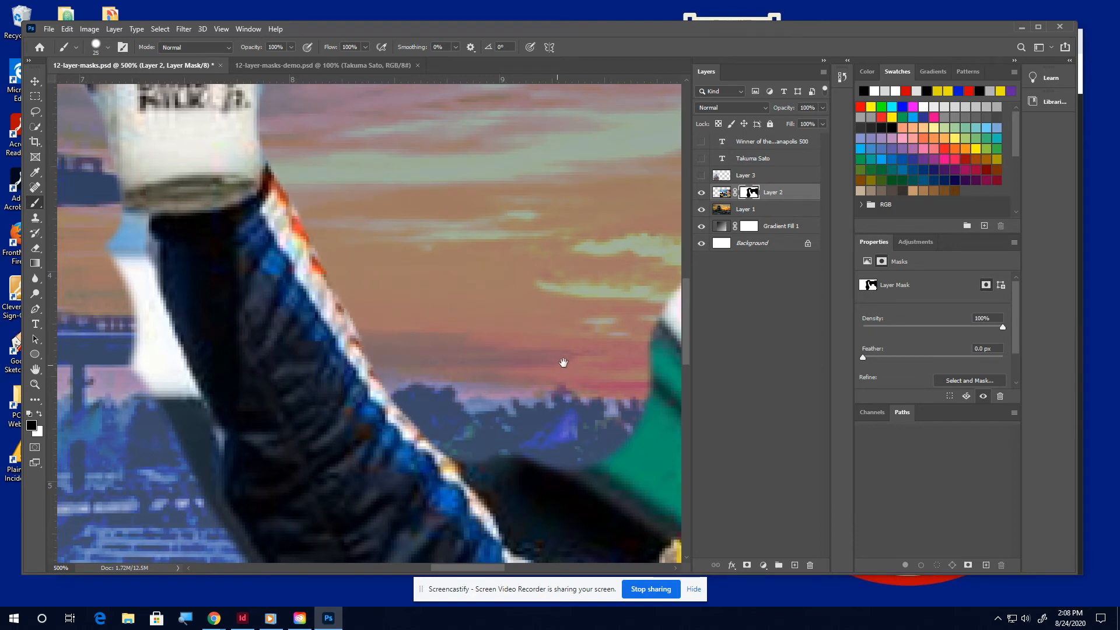
{"action": "left_click_drag", "start_coordinate": [563, 364], "coordinate": [429, 208]}
{"action": "mouse_move", "coordinate": [366, 309]}
{"action": "left_mouse_down"}
{"action": "mouse_move", "coordinate": [427, 378]}
{"action": "mouse_move", "coordinate": [532, 368]}
{"action": "mouse_move", "coordinate": [522, 360]}
{"action": "mouse_move", "coordinate": [515, 252]}
{"action": "mouse_move", "coordinate": [425, 320]}
{"action": "left_mouse_up"}
{"action": "mouse_move", "coordinate": [461, 271]}
{"action": "left_mouse_down"}
{"action": "mouse_move", "coordinate": [447, 362]}
{"action": "mouse_move", "coordinate": [409, 437]}
{"action": "left_mouse_up"}
{"action": "left_click_drag", "start_coordinate": [563, 240], "coordinate": [488, 369]}
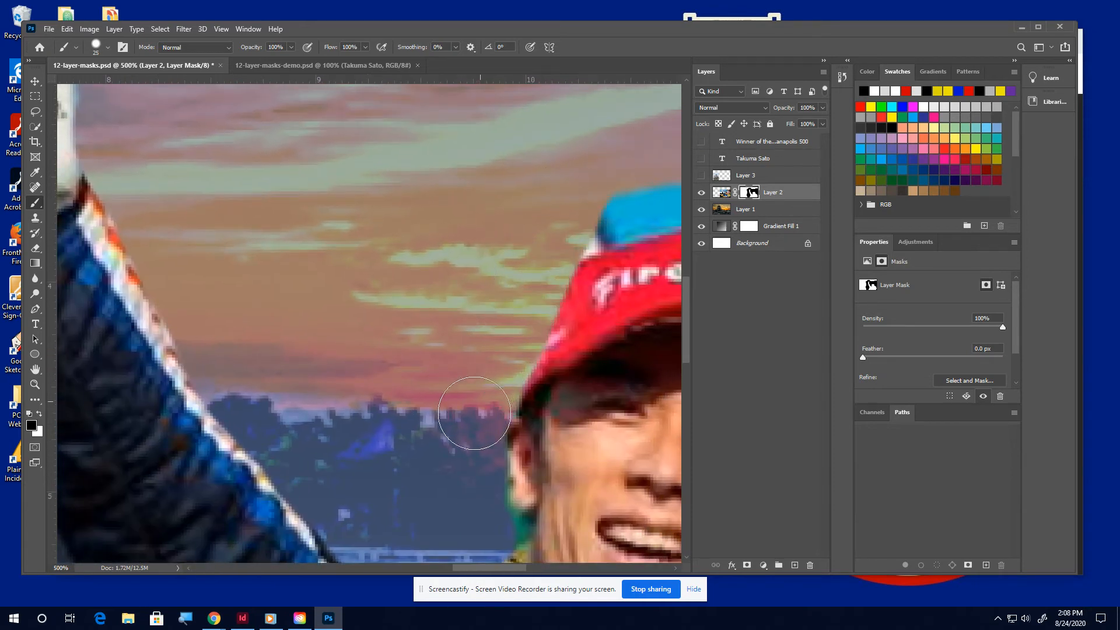
Mask out the leftover background above the red cap and along its right side down to the flowers
{"action": "mouse_move", "coordinate": [504, 234]}
{"action": "left_mouse_down"}
{"action": "mouse_move", "coordinate": [399, 269]}
{"action": "mouse_move", "coordinate": [218, 233]}
{"action": "mouse_move", "coordinate": [337, 180]}
{"action": "mouse_move", "coordinate": [418, 175]}
{"action": "mouse_move", "coordinate": [560, 315]}
{"action": "left_mouse_up"}
{"action": "mouse_move", "coordinate": [502, 193]}
{"action": "left_mouse_down"}
{"action": "mouse_move", "coordinate": [579, 271]}
{"action": "mouse_move", "coordinate": [598, 348]}
{"action": "left_mouse_up"}
{"action": "mouse_move", "coordinate": [585, 306]}
{"action": "left_mouse_down"}
{"action": "mouse_move", "coordinate": [444, 126]}
{"action": "mouse_move", "coordinate": [402, 149]}
{"action": "mouse_move", "coordinate": [398, 281]}
{"action": "mouse_move", "coordinate": [437, 302]}
{"action": "mouse_move", "coordinate": [458, 257]}
{"action": "mouse_move", "coordinate": [492, 292]}
{"action": "mouse_move", "coordinate": [562, 313]}
{"action": "mouse_move", "coordinate": [555, 330]}
{"action": "mouse_move", "coordinate": [586, 339]}
{"action": "left_mouse_up"}
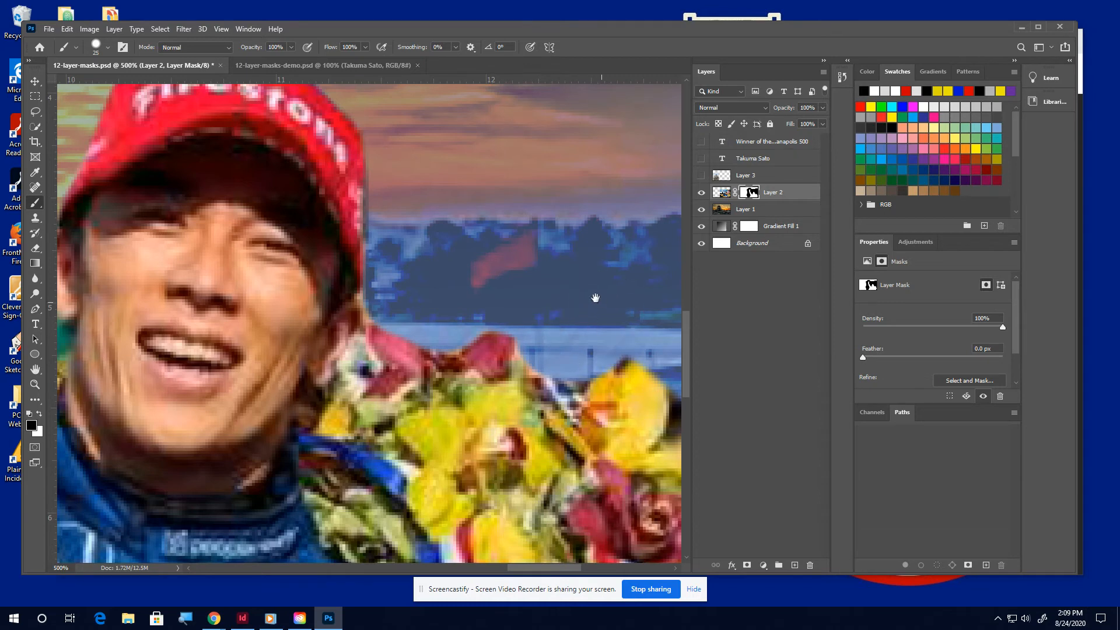
Mask out the dark background along the outer edge of the right-hand flower wreath down to the photo's bottom
{"action": "left_click_drag", "start_coordinate": [595, 295], "coordinate": [432, 138]}
{"action": "mouse_move", "coordinate": [479, 187]}
{"action": "left_mouse_down"}
{"action": "mouse_move", "coordinate": [560, 273]}
{"action": "mouse_move", "coordinate": [555, 298]}
{"action": "mouse_move", "coordinate": [624, 352]}
{"action": "mouse_move", "coordinate": [630, 379]}
{"action": "left_mouse_up"}
{"action": "mouse_move", "coordinate": [616, 367]}
{"action": "left_mouse_down"}
{"action": "mouse_move", "coordinate": [486, 224]}
{"action": "mouse_move", "coordinate": [544, 362]}
{"action": "mouse_move", "coordinate": [555, 426]}
{"action": "mouse_move", "coordinate": [544, 500]}
{"action": "mouse_move", "coordinate": [515, 576]}
{"action": "left_mouse_up"}
{"action": "mouse_move", "coordinate": [544, 455]}
{"action": "left_mouse_down"}
{"action": "mouse_move", "coordinate": [560, 253]}
{"action": "mouse_move", "coordinate": [457, 379]}
{"action": "mouse_move", "coordinate": [469, 472]}
{"action": "mouse_move", "coordinate": [489, 444]}
{"action": "mouse_move", "coordinate": [557, 533]}
{"action": "left_mouse_up"}
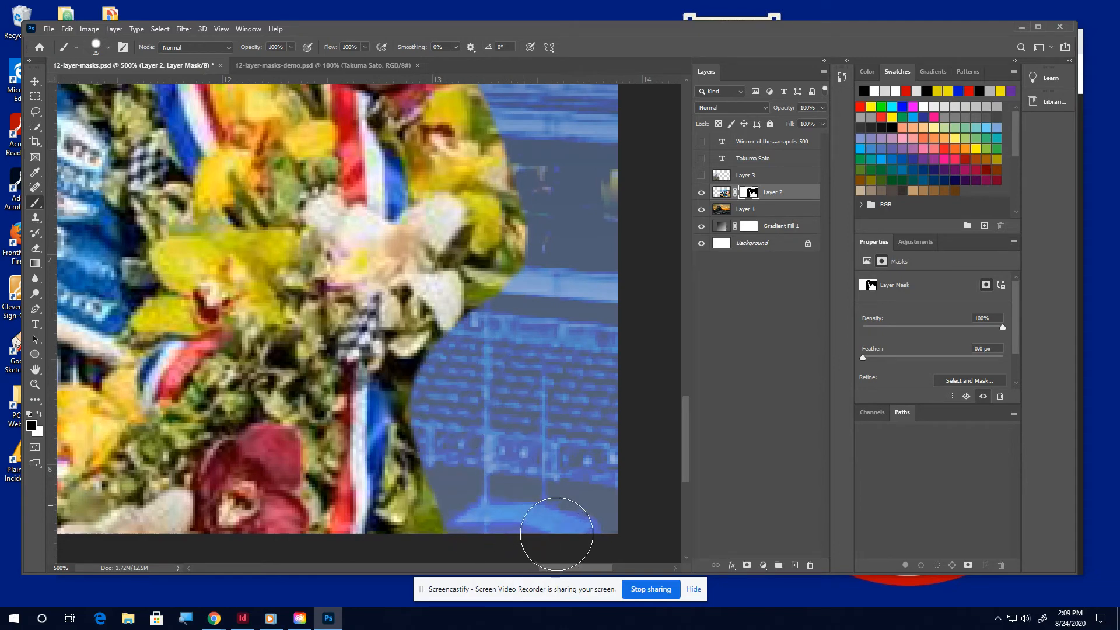
{"action": "mouse_move", "coordinate": [512, 412]}
{"action": "left_mouse_down"}
{"action": "mouse_move", "coordinate": [590, 392]}
{"action": "mouse_move", "coordinate": [525, 427]}
{"action": "mouse_move", "coordinate": [509, 455]}
{"action": "left_mouse_up"}
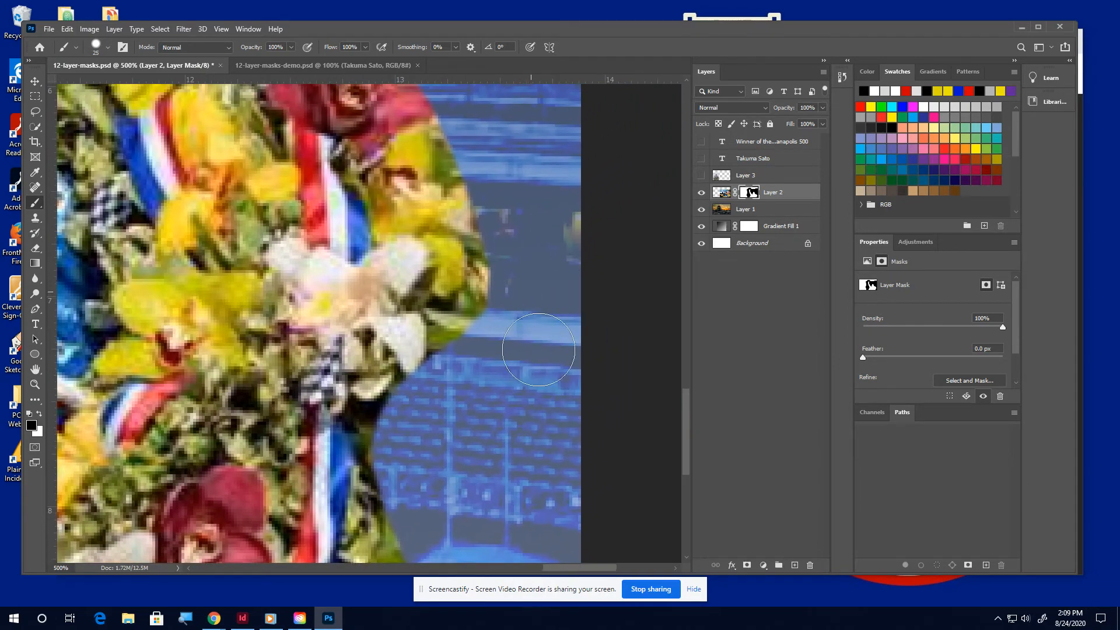
Mask out the background along the outer edge of the left-hand flowers up to the driver's sleeve
{"action": "left_click_drag", "start_coordinate": [430, 395], "coordinate": [647, 222]}
{"action": "left_click_drag", "start_coordinate": [344, 198], "coordinate": [568, 310]}
{"action": "left_click_drag", "start_coordinate": [206, 284], "coordinate": [507, 400]}
{"action": "mouse_move", "coordinate": [381, 202]}
{"action": "left_mouse_down"}
{"action": "mouse_move", "coordinate": [355, 276]}
{"action": "mouse_move", "coordinate": [271, 359]}
{"action": "mouse_move", "coordinate": [228, 442]}
{"action": "mouse_move", "coordinate": [217, 515]}
{"action": "mouse_move", "coordinate": [228, 556]}
{"action": "left_mouse_up"}
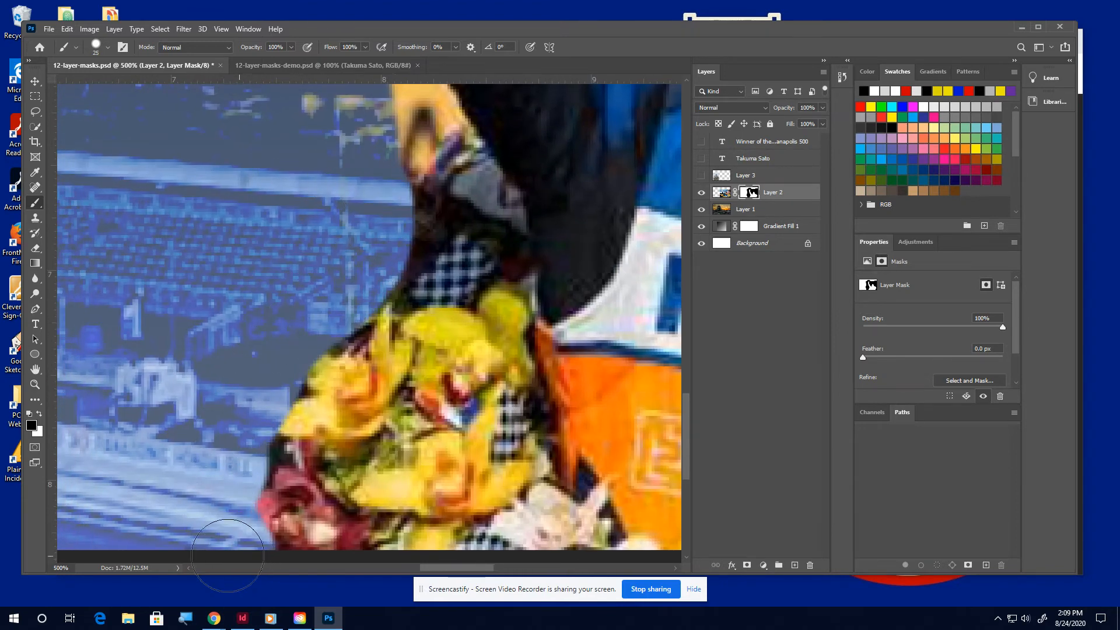
{"action": "left_click_drag", "start_coordinate": [222, 310], "coordinate": [223, 445]}
{"action": "mouse_move", "coordinate": [326, 161]}
{"action": "left_mouse_down"}
{"action": "mouse_move", "coordinate": [434, 258]}
{"action": "mouse_move", "coordinate": [499, 371]}
{"action": "mouse_move", "coordinate": [461, 411]}
{"action": "mouse_move", "coordinate": [331, 434]}
{"action": "mouse_move", "coordinate": [426, 365]}
{"action": "mouse_move", "coordinate": [371, 302]}
{"action": "mouse_move", "coordinate": [396, 356]}
{"action": "left_mouse_up"}
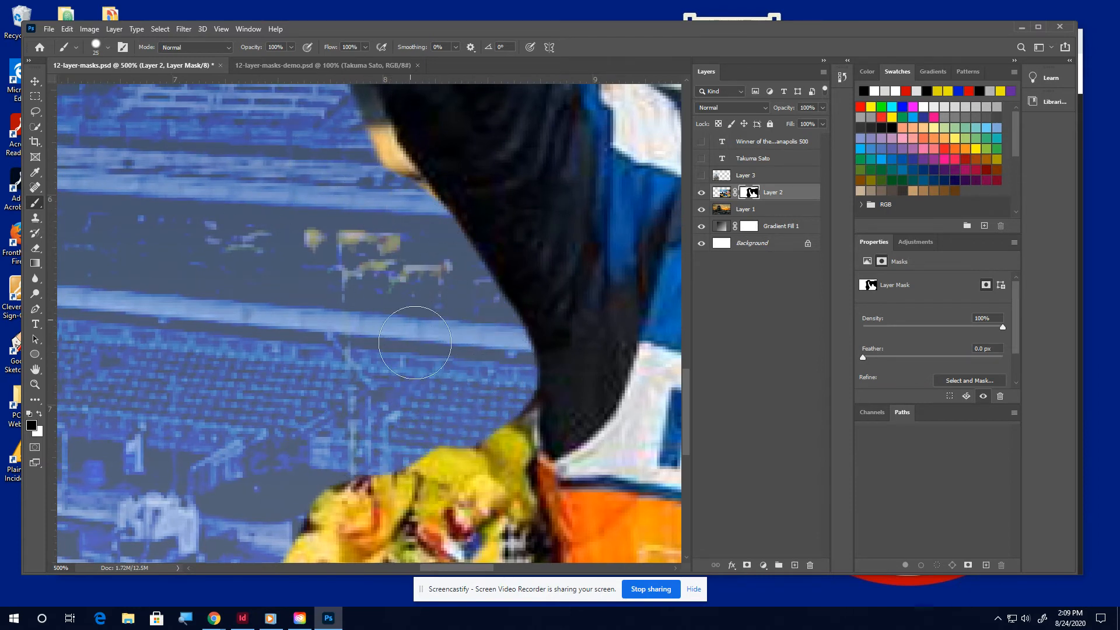
Mask out the remaining background along the outer edge of the raised sleeve up to the bottle's base
{"action": "scroll", "coordinate": [362, 292], "scroll_direction": "up", "scroll_amount": 5}
{"action": "mouse_move", "coordinate": [332, 229]}
{"action": "left_mouse_down"}
{"action": "mouse_move", "coordinate": [438, 376]}
{"action": "mouse_move", "coordinate": [505, 569]}
{"action": "left_mouse_up"}
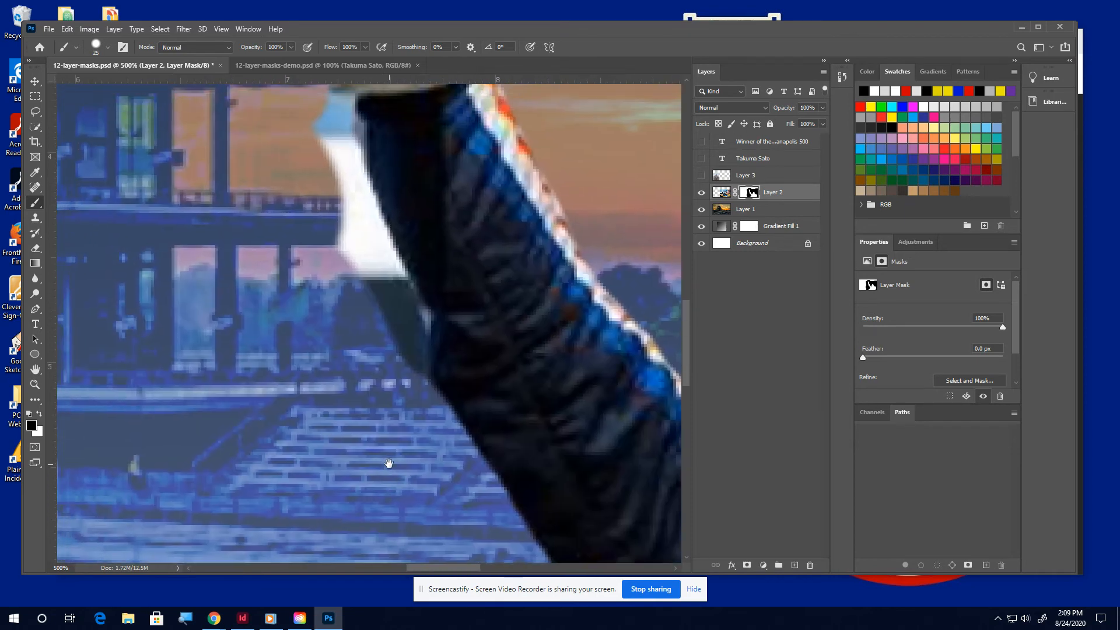
{"action": "left_click_drag", "start_coordinate": [361, 241], "coordinate": [410, 361]}
{"action": "left_click_drag", "start_coordinate": [298, 266], "coordinate": [343, 474]}
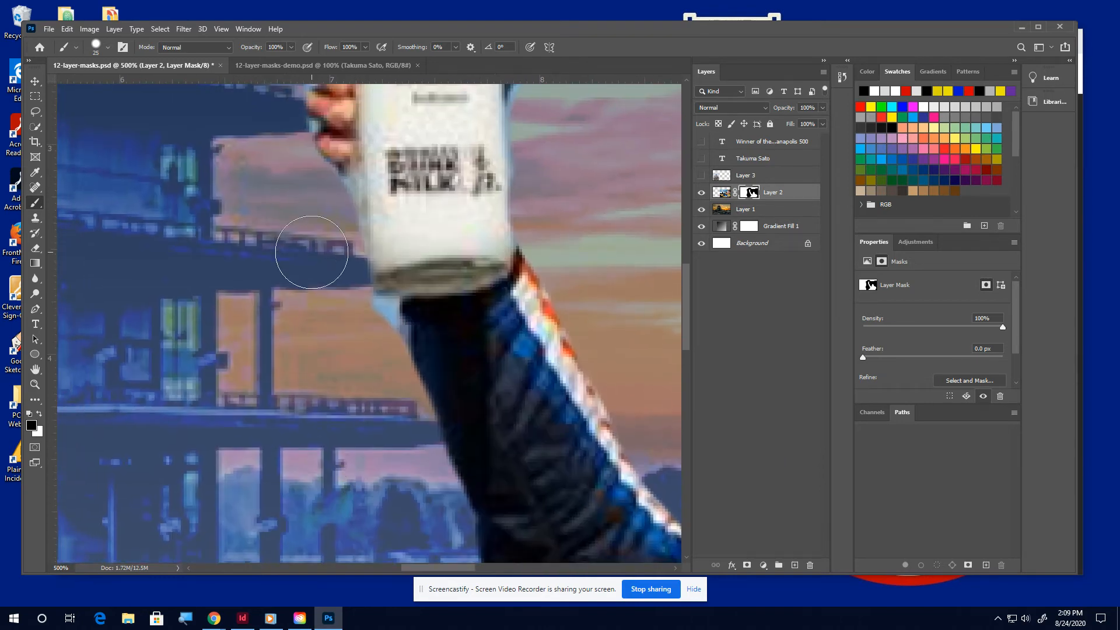
{"action": "mouse_move", "coordinate": [313, 251]}
{"action": "left_mouse_down"}
{"action": "mouse_move", "coordinate": [345, 310]}
{"action": "mouse_move", "coordinate": [366, 324]}
{"action": "mouse_move", "coordinate": [370, 350]}
{"action": "left_mouse_up"}
Clean up the mask edge beside the thumb on the bottle's right side, and return to the 100% view
{"action": "mouse_move", "coordinate": [293, 310]}
{"action": "left_mouse_down"}
{"action": "mouse_move", "coordinate": [300, 442]}
{"action": "mouse_move", "coordinate": [270, 450]}
{"action": "mouse_move", "coordinate": [274, 458]}
{"action": "left_mouse_up"}
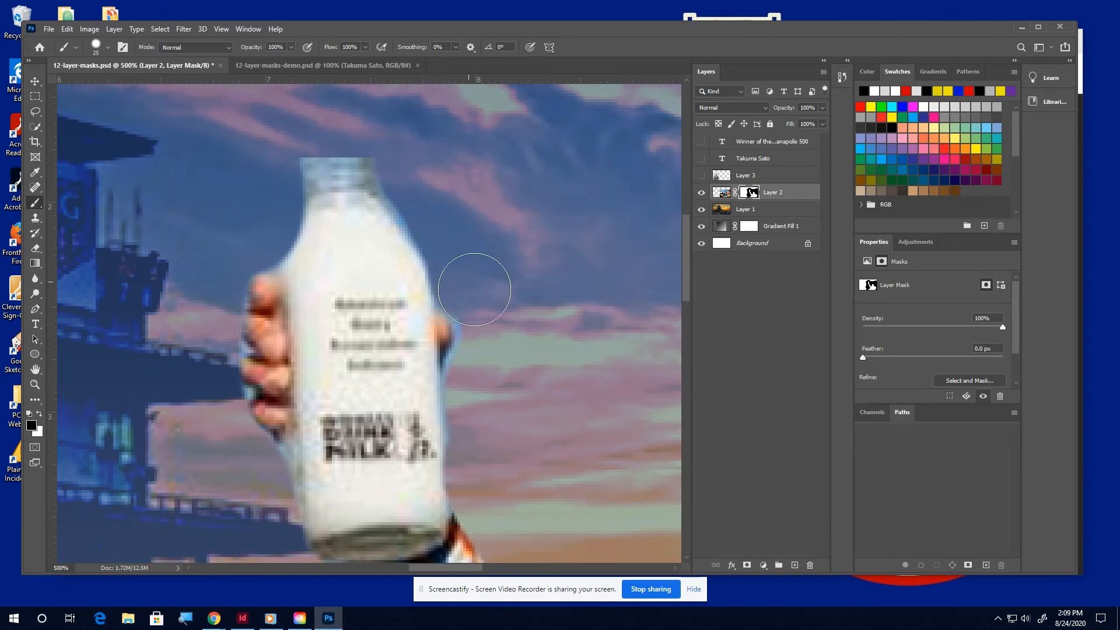
{"action": "mouse_move", "coordinate": [488, 312]}
{"action": "left_mouse_down"}
{"action": "mouse_move", "coordinate": [476, 350]}
{"action": "mouse_move", "coordinate": [445, 313]}
{"action": "left_mouse_up"}
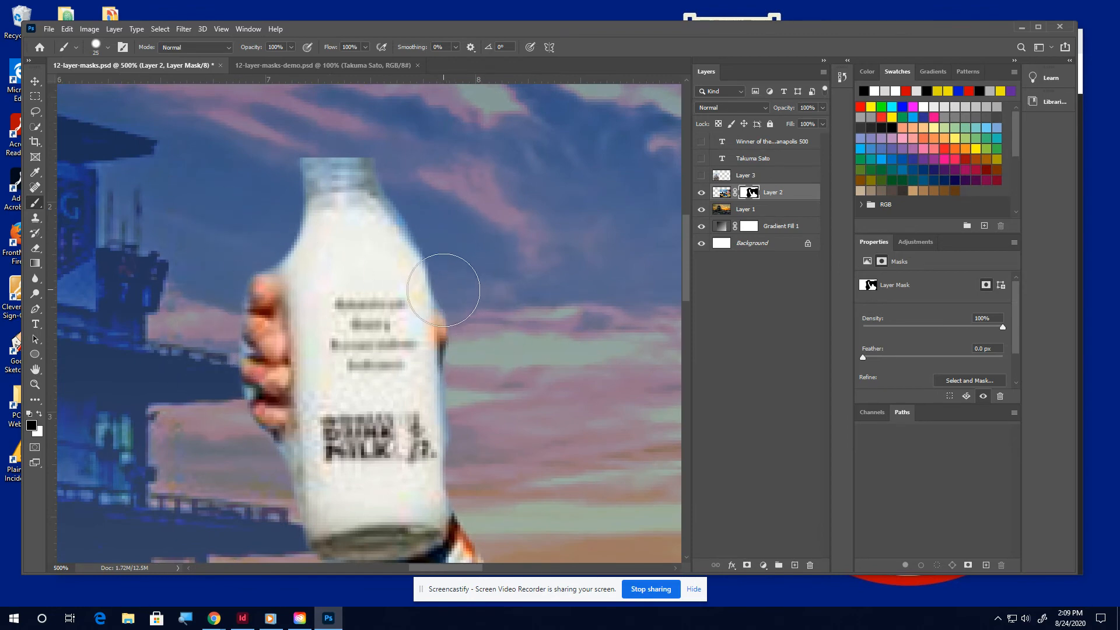
{"action": "key", "text": "ctrl+minus"}
{"action": "key", "text": "ctrl+minus"}
{"action": "key", "text": "ctrl+minus"}
{"action": "key", "text": "ctrl+minus"}
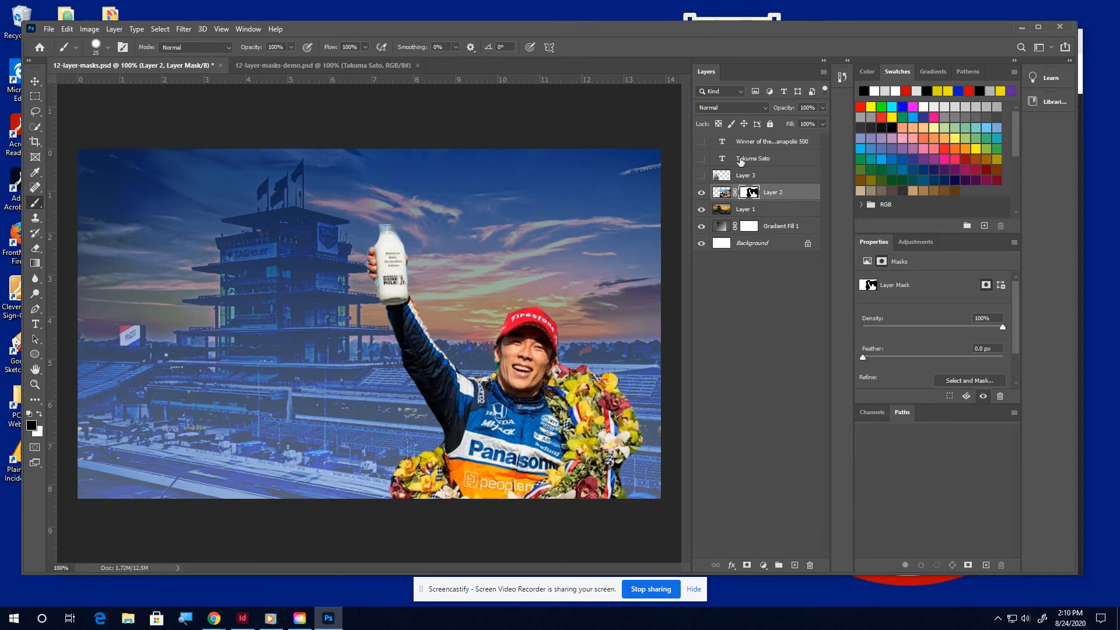
Show Layer 3, the trophy photo, and add a layer mask to it
{"action": "left_click", "coordinate": [702, 175]}
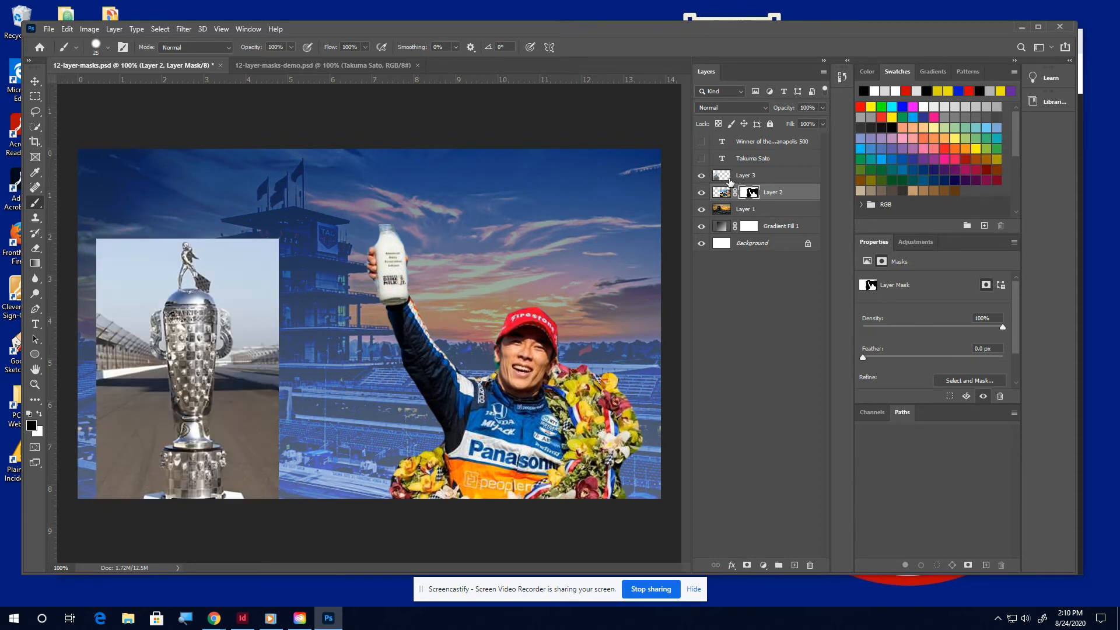
{"action": "left_click", "coordinate": [726, 179]}
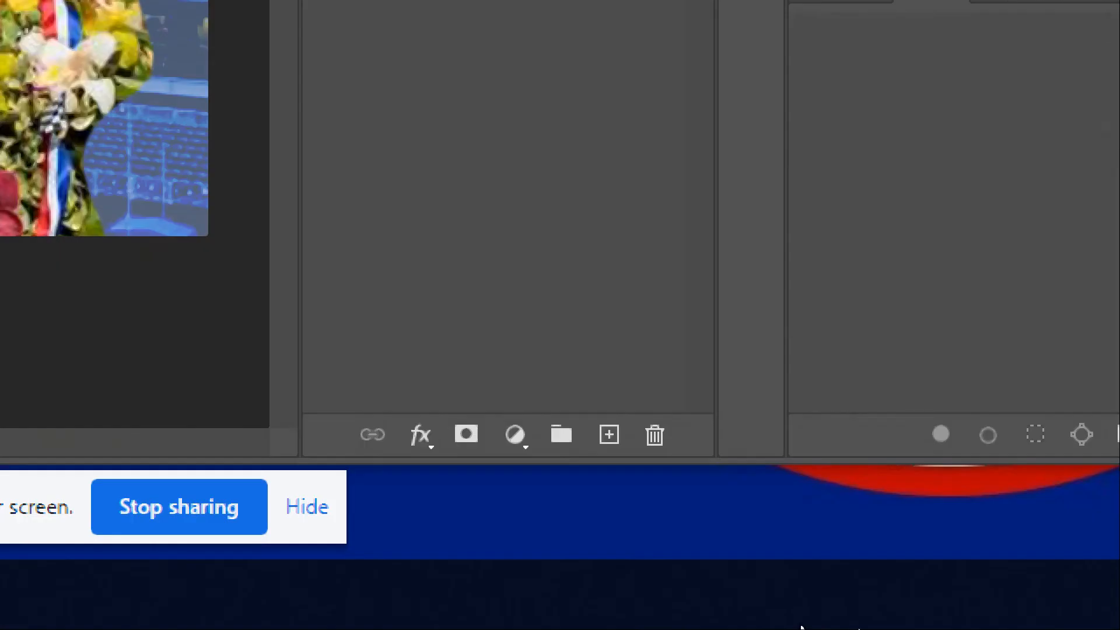
{"action": "left_click", "coordinate": [467, 435]}
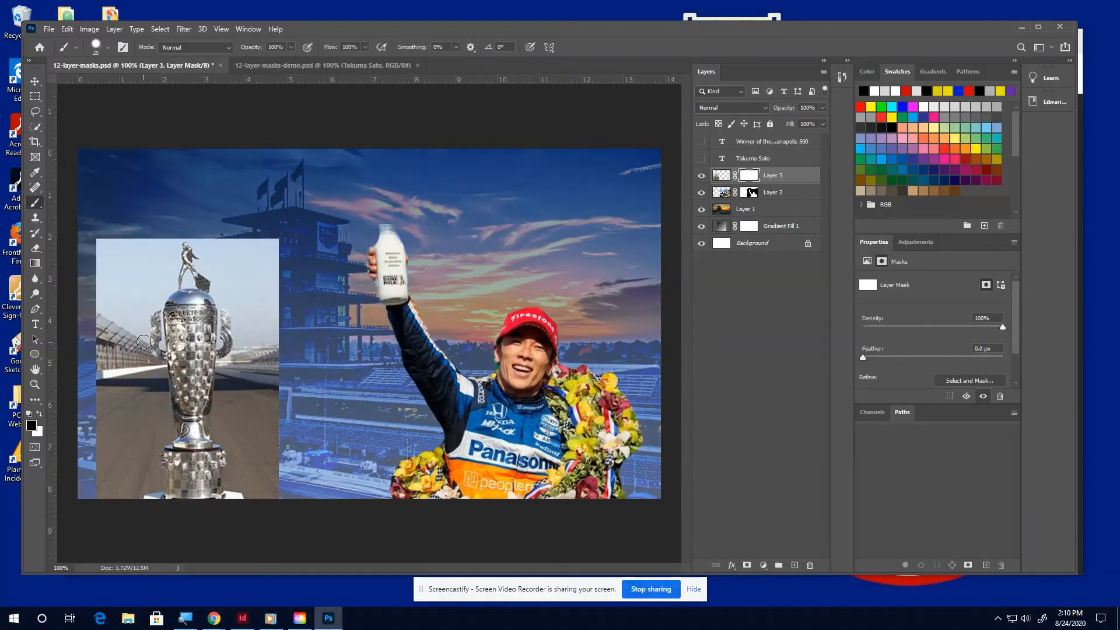
Mask out the background to the left of the trophy's figurine and upper cup with black, enlarging the brush to 45 px
{"action": "key", "text": "ctrl+plus"}
{"action": "key", "text": "ctrl+plus"}
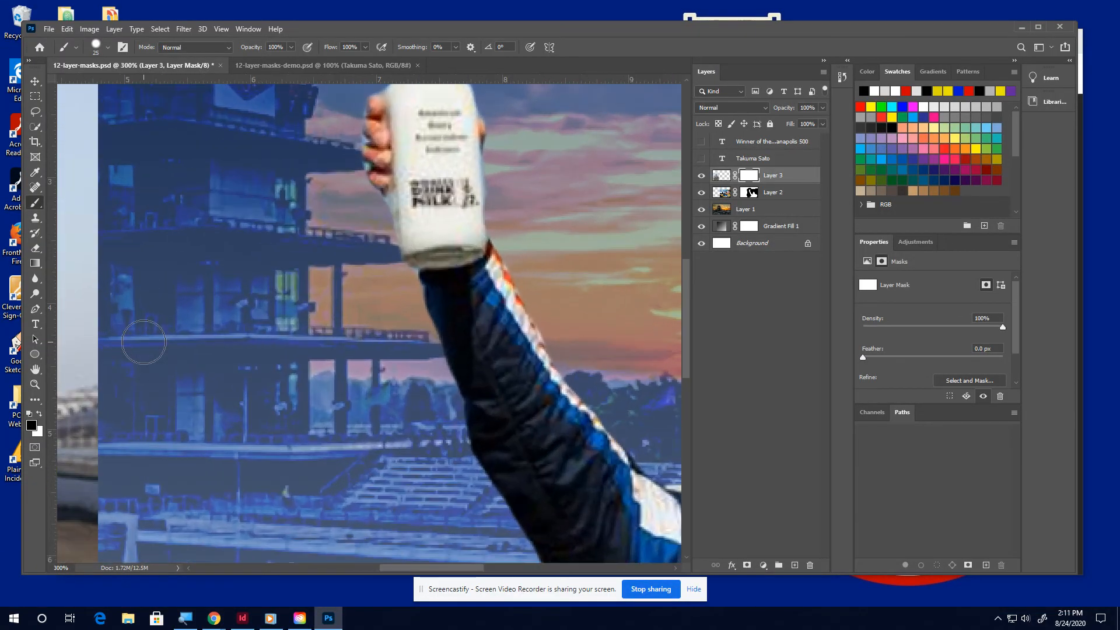
{"action": "left_click_drag", "start_coordinate": [293, 409], "coordinate": [903, 491]}
{"action": "mouse_move", "coordinate": [280, 198]}
{"action": "left_mouse_down"}
{"action": "mouse_move", "coordinate": [230, 212]}
{"action": "mouse_move", "coordinate": [178, 179]}
{"action": "mouse_move", "coordinate": [193, 175]}
{"action": "mouse_move", "coordinate": [303, 251]}
{"action": "mouse_move", "coordinate": [320, 150]}
{"action": "left_mouse_up"}
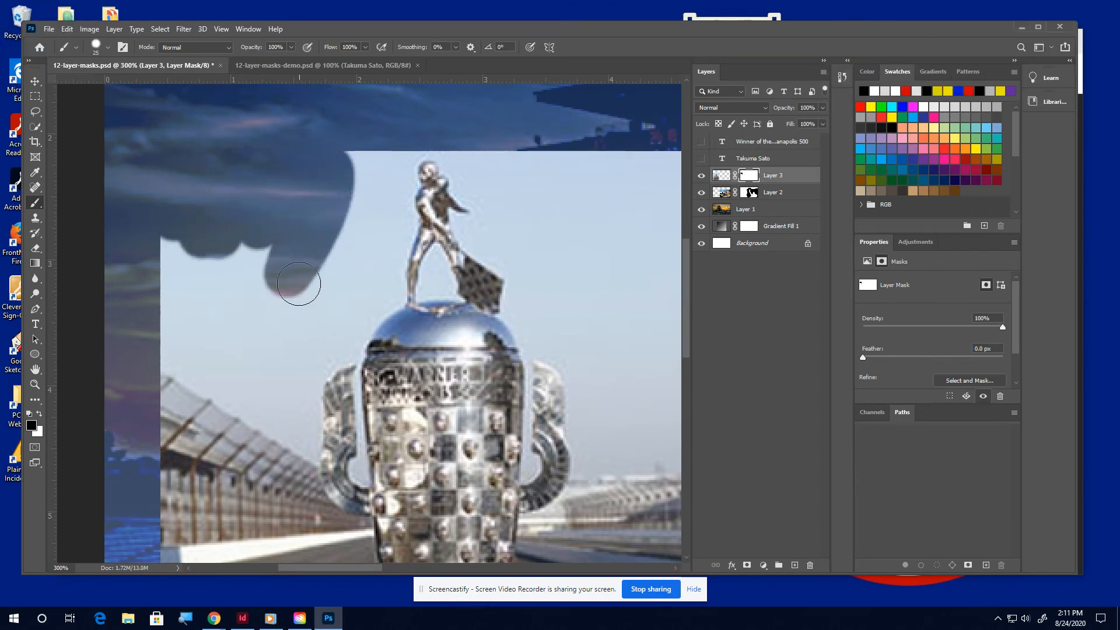
{"action": "mouse_move", "coordinate": [299, 283]}
{"action": "left_mouse_down"}
{"action": "mouse_move", "coordinate": [301, 169]}
{"action": "mouse_move", "coordinate": [352, 136]}
{"action": "mouse_move", "coordinate": [365, 183]}
{"action": "mouse_move", "coordinate": [351, 291]}
{"action": "mouse_move", "coordinate": [304, 302]}
{"action": "mouse_move", "coordinate": [258, 366]}
{"action": "mouse_move", "coordinate": [266, 274]}
{"action": "left_mouse_up"}
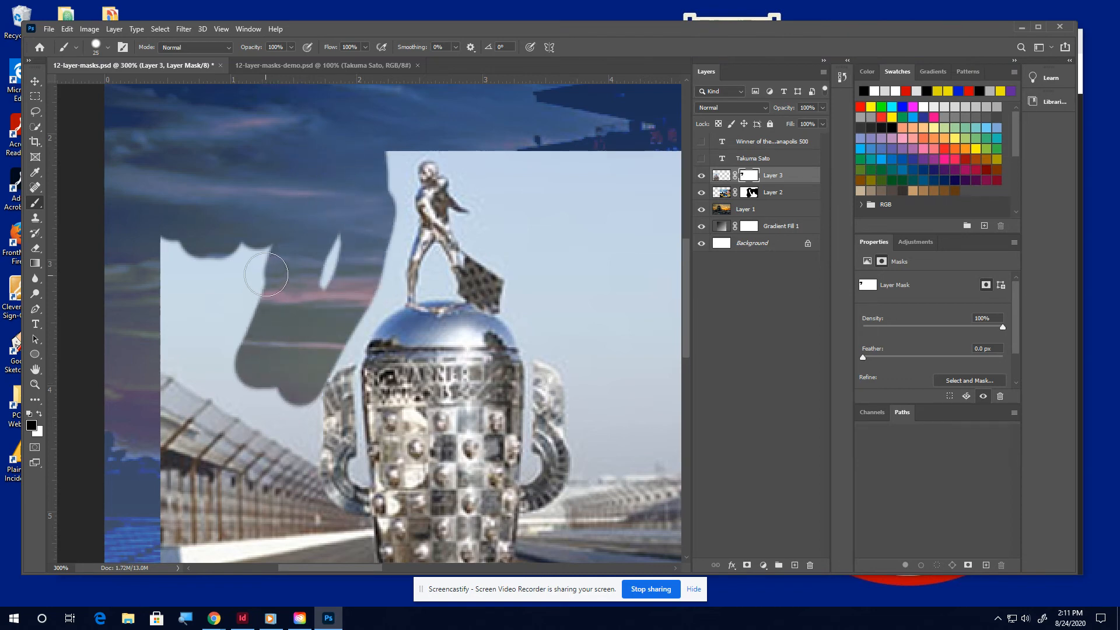
{"action": "key", "text": "bracketright"}
{"action": "key", "text": "bracketright"}
{"action": "mouse_move", "coordinate": [210, 242]}
{"action": "left_mouse_down"}
{"action": "mouse_move", "coordinate": [178, 285]}
{"action": "mouse_move", "coordinate": [298, 213]}
{"action": "mouse_move", "coordinate": [278, 432]}
{"action": "mouse_move", "coordinate": [265, 394]}
{"action": "mouse_move", "coordinate": [220, 388]}
{"action": "mouse_move", "coordinate": [176, 484]}
{"action": "mouse_move", "coordinate": [183, 438]}
{"action": "left_mouse_up"}
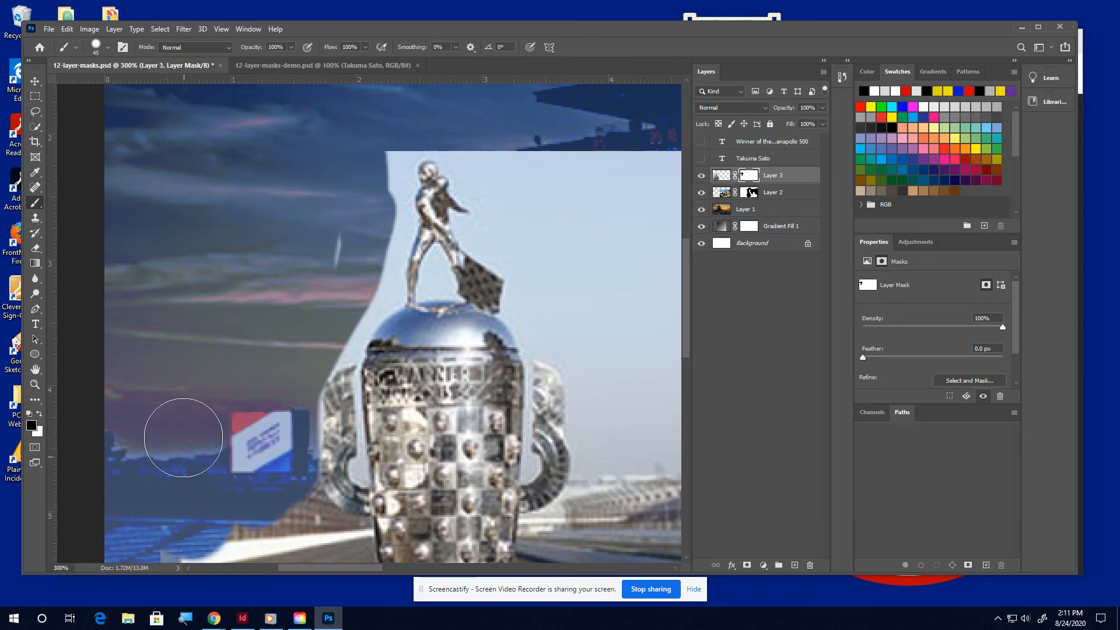
Mask out the background to the right of the trophy from the figurine down past the handle, keeping clear of its edges
{"action": "mouse_move", "coordinate": [558, 175]}
{"action": "left_mouse_down"}
{"action": "mouse_move", "coordinate": [565, 165]}
{"action": "mouse_move", "coordinate": [639, 175]}
{"action": "mouse_move", "coordinate": [635, 250]}
{"action": "mouse_move", "coordinate": [540, 210]}
{"action": "mouse_move", "coordinate": [575, 233]}
{"action": "mouse_move", "coordinate": [550, 238]}
{"action": "mouse_move", "coordinate": [562, 237]}
{"action": "mouse_move", "coordinate": [573, 200]}
{"action": "mouse_move", "coordinate": [609, 314]}
{"action": "mouse_move", "coordinate": [645, 317]}
{"action": "mouse_move", "coordinate": [640, 327]}
{"action": "mouse_move", "coordinate": [472, 256]}
{"action": "mouse_move", "coordinate": [475, 385]}
{"action": "mouse_move", "coordinate": [461, 414]}
{"action": "left_mouse_up"}
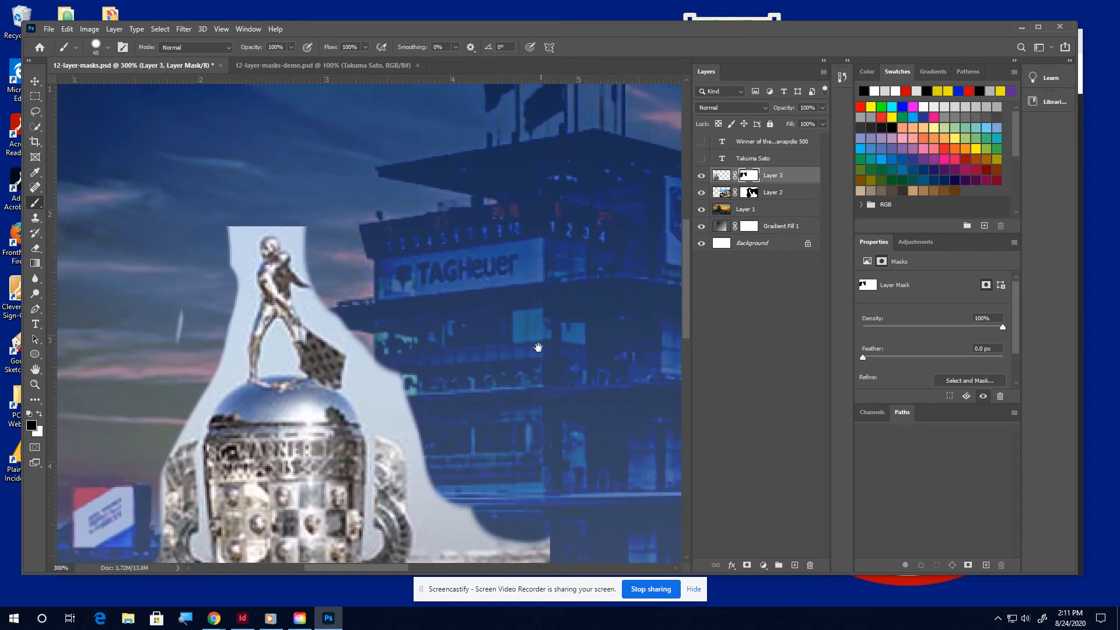
{"action": "mouse_move", "coordinate": [539, 348]}
{"action": "left_mouse_down"}
{"action": "mouse_move", "coordinate": [516, 130]}
{"action": "mouse_move", "coordinate": [524, 128]}
{"action": "left_mouse_up"}
{"action": "mouse_move", "coordinate": [519, 281]}
{"action": "left_mouse_down"}
{"action": "mouse_move", "coordinate": [523, 428]}
{"action": "mouse_move", "coordinate": [486, 344]}
{"action": "mouse_move", "coordinate": [509, 305]}
{"action": "left_mouse_up"}
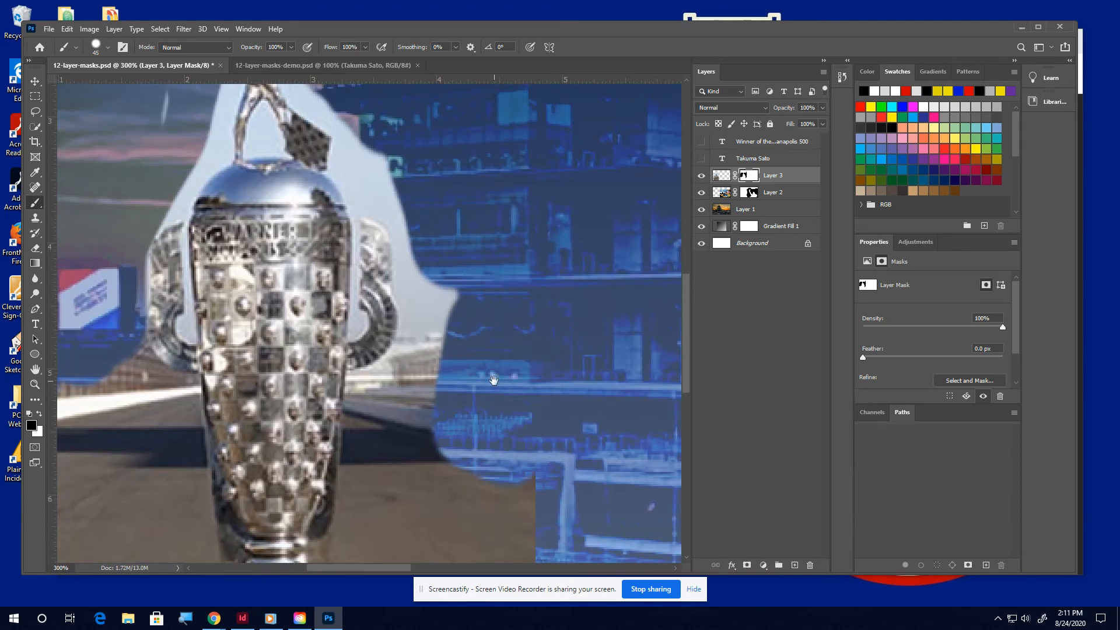
{"action": "left_click_drag", "start_coordinate": [493, 380], "coordinate": [543, 584]}
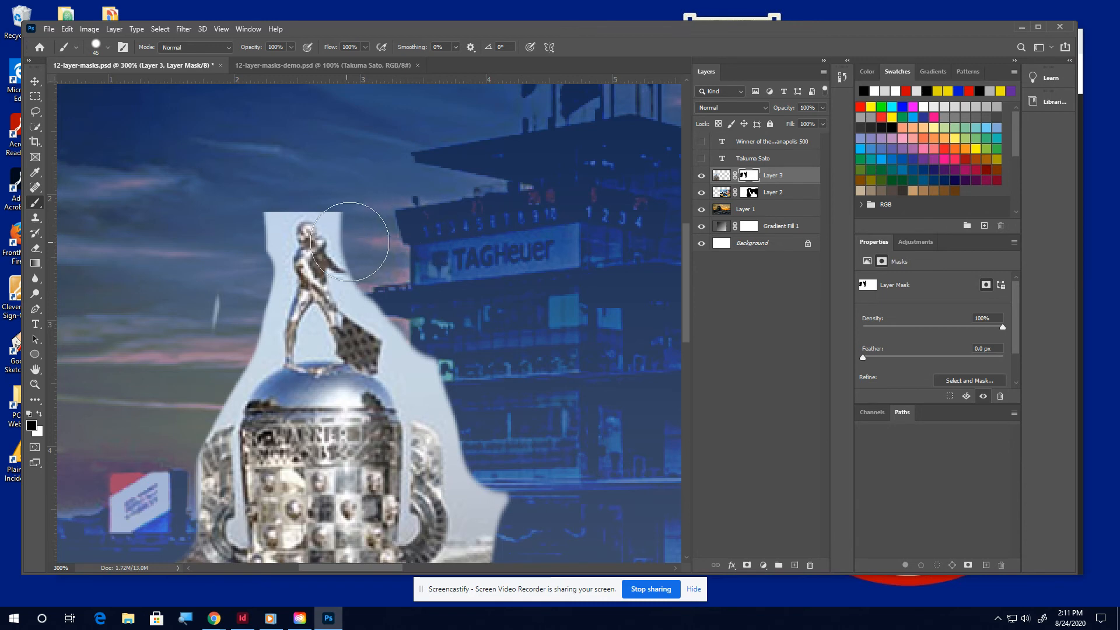
Paint black over the trophy figurine on the layer mask and restore it with white, repeating the black and white strokes once
{"action": "mouse_move", "coordinate": [395, 180]}
{"action": "left_mouse_down"}
{"action": "mouse_move", "coordinate": [259, 223]}
{"action": "mouse_move", "coordinate": [359, 242]}
{"action": "mouse_move", "coordinate": [299, 259]}
{"action": "left_mouse_up"}
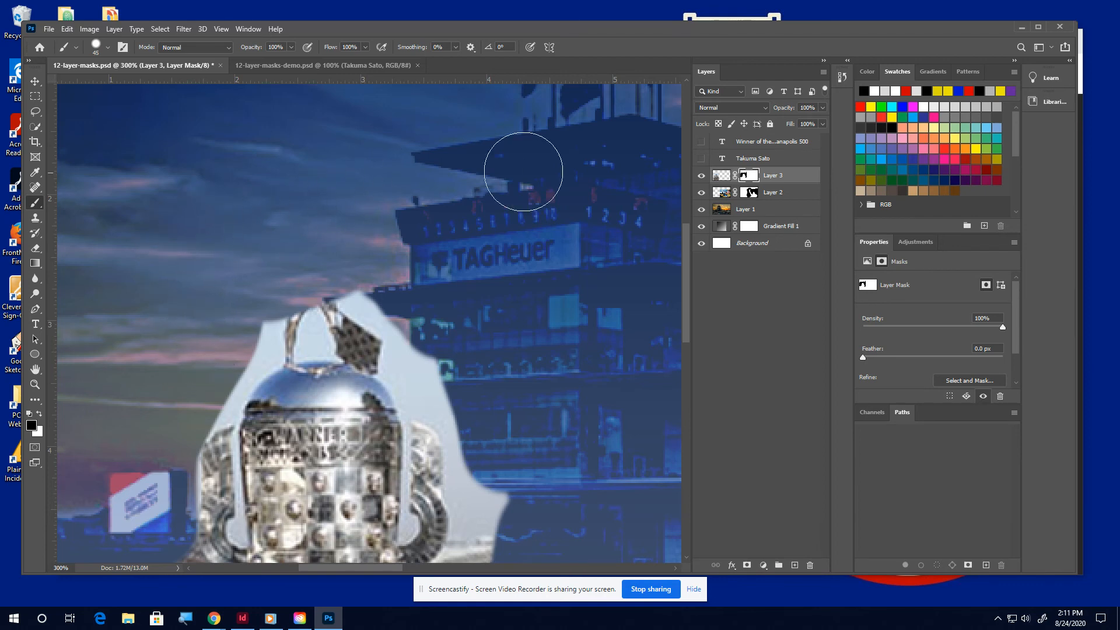
{"action": "left_click", "coordinate": [878, 91]}
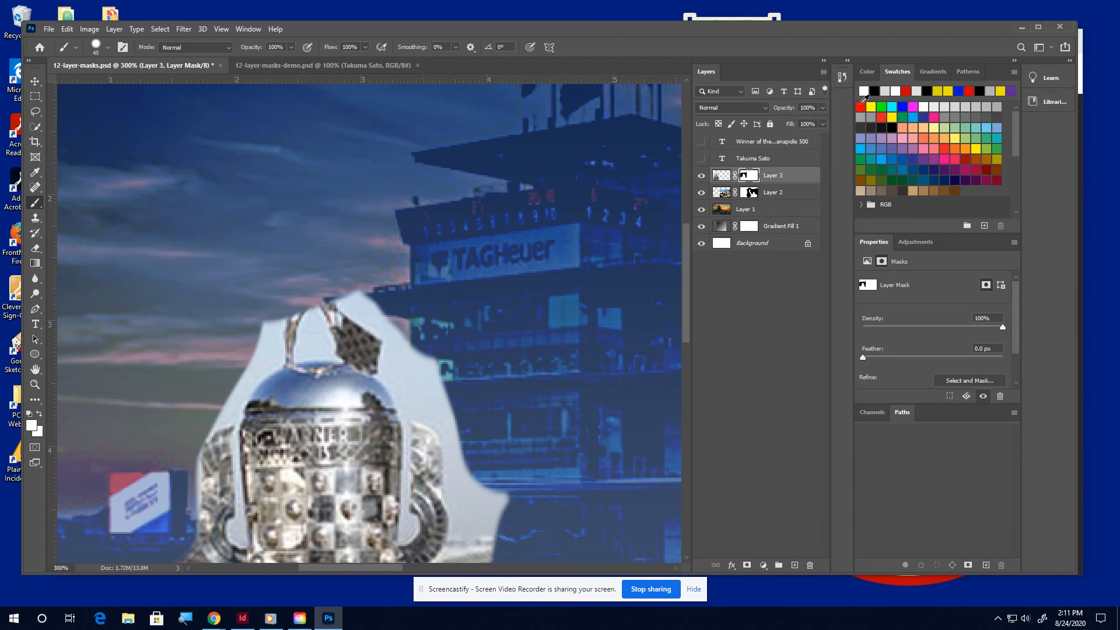
{"action": "mouse_move", "coordinate": [315, 291]}
{"action": "left_mouse_down"}
{"action": "mouse_move", "coordinate": [295, 274]}
{"action": "mouse_move", "coordinate": [327, 274]}
{"action": "mouse_move", "coordinate": [292, 251]}
{"action": "mouse_move", "coordinate": [304, 250]}
{"action": "left_mouse_up"}
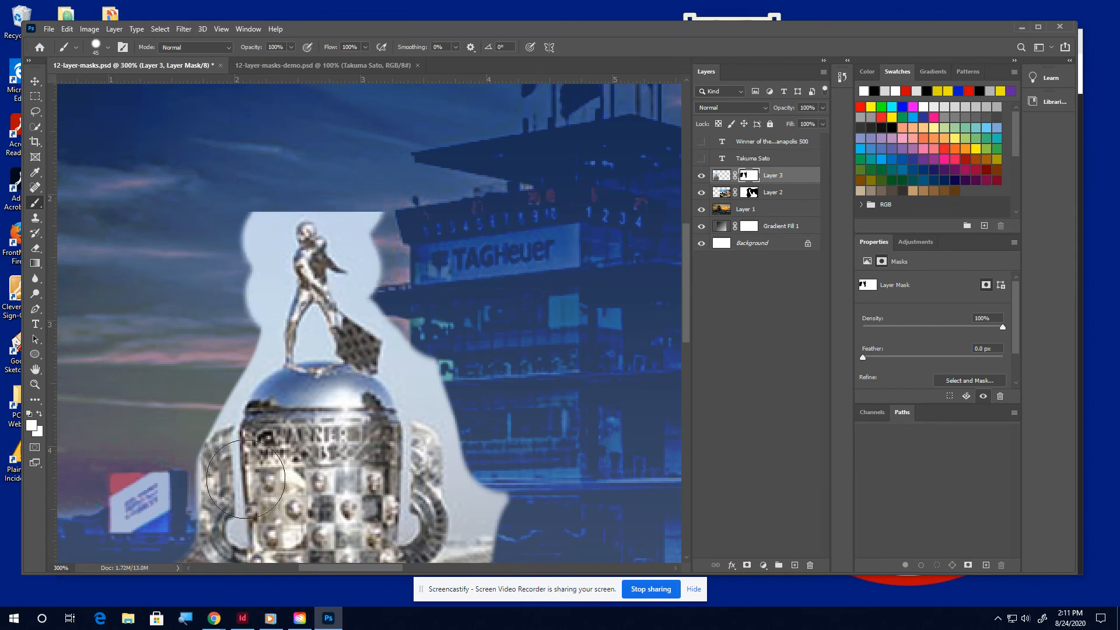
{"action": "left_click", "coordinate": [875, 90]}
{"action": "mouse_move", "coordinate": [279, 257]}
{"action": "left_mouse_down"}
{"action": "mouse_move", "coordinate": [269, 252]}
{"action": "mouse_move", "coordinate": [399, 203]}
{"action": "left_mouse_up"}
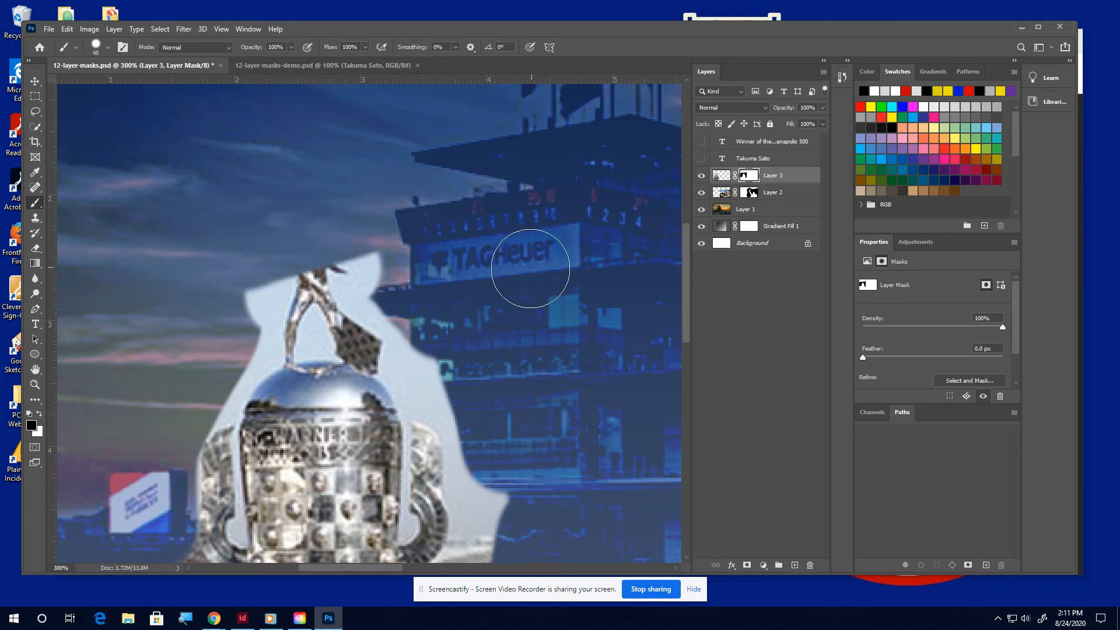
{"action": "left_click", "coordinate": [875, 90]}
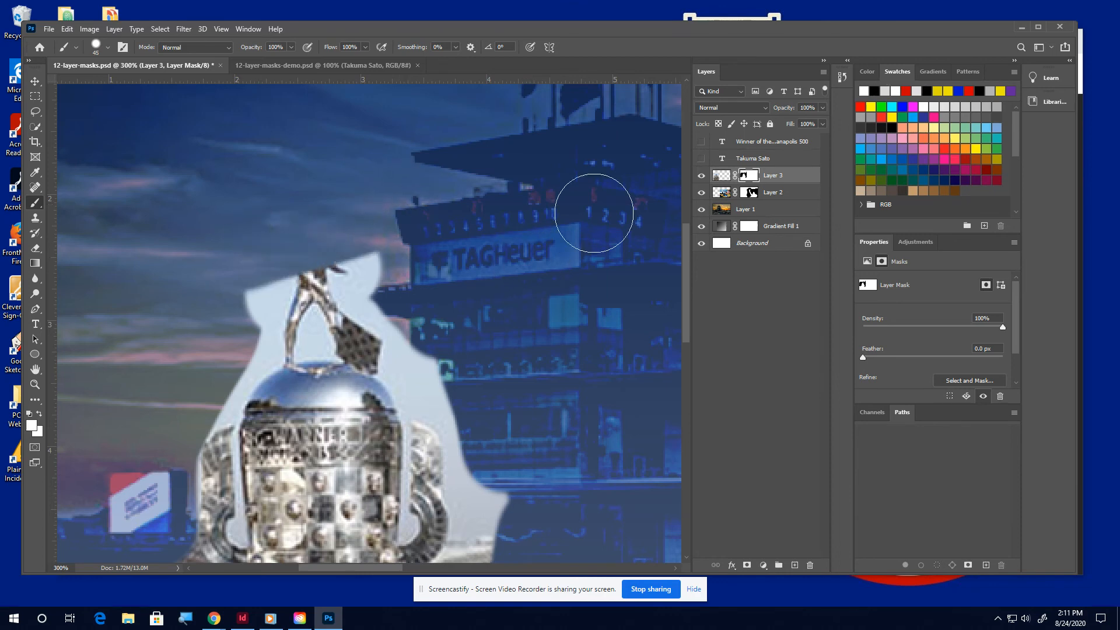
{"action": "mouse_move", "coordinate": [323, 273]}
{"action": "left_mouse_down"}
{"action": "mouse_move", "coordinate": [250, 257]}
{"action": "mouse_move", "coordinate": [430, 192]}
{"action": "left_mouse_up"}
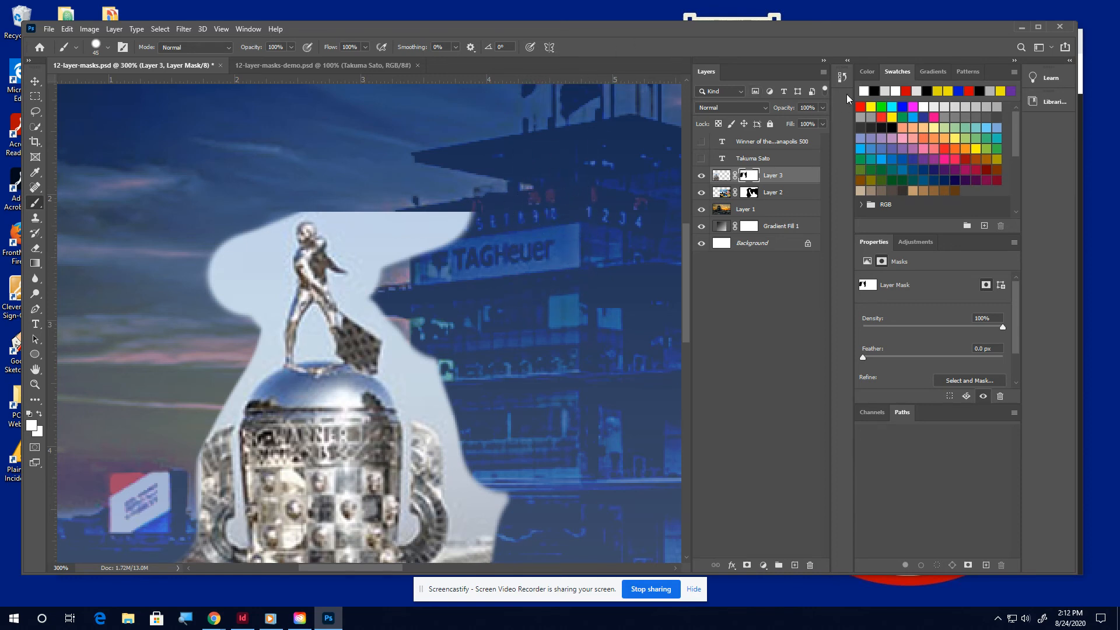
Mask out the background close to the figurine's right side and its flag with black
{"action": "left_click", "coordinate": [874, 91]}
{"action": "mouse_move", "coordinate": [415, 187]}
{"action": "left_mouse_down"}
{"action": "mouse_move", "coordinate": [439, 224]}
{"action": "mouse_move", "coordinate": [424, 210]}
{"action": "mouse_move", "coordinate": [386, 218]}
{"action": "mouse_move", "coordinate": [386, 250]}
{"action": "mouse_move", "coordinate": [450, 362]}
{"action": "left_mouse_up"}
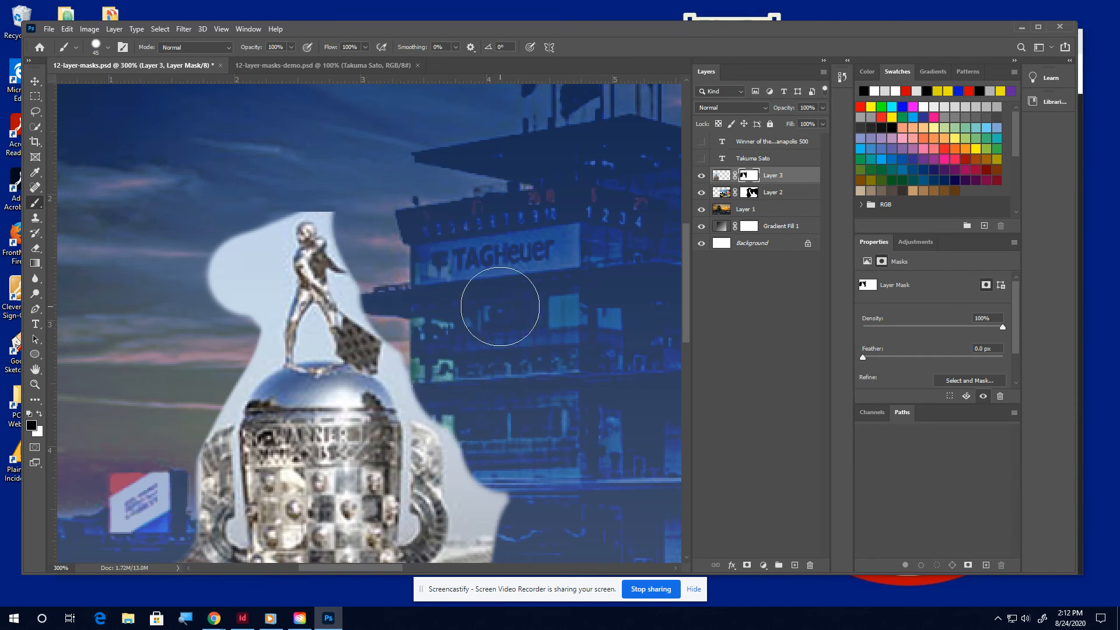
Mask out the narrow gap between the trophy's cup and its right handle with a 6 px brush
{"action": "key", "text": "ctrl+plus"}
{"action": "key", "text": "ctrl+plus"}
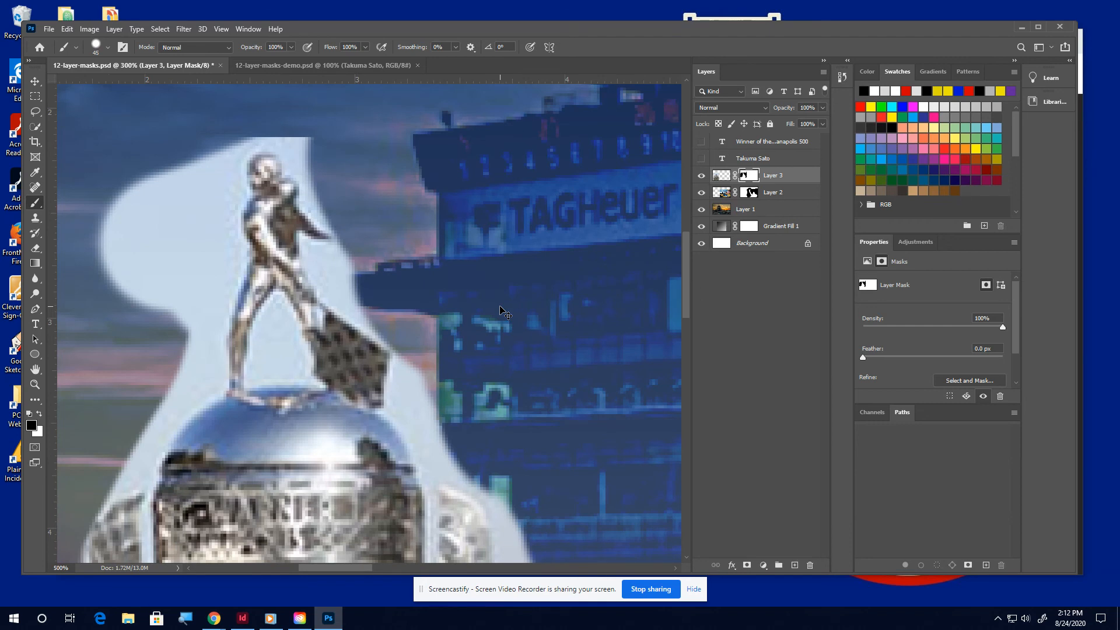
{"action": "key", "text": "ctrl+plus"}
{"action": "key", "text": "ctrl+plus"}
{"action": "mouse_move", "coordinate": [397, 327]}
{"action": "left_mouse_down"}
{"action": "mouse_move", "coordinate": [391, 111]}
{"action": "mouse_move", "coordinate": [410, 107]}
{"action": "left_mouse_up"}
{"action": "key", "text": "bracketleft"}
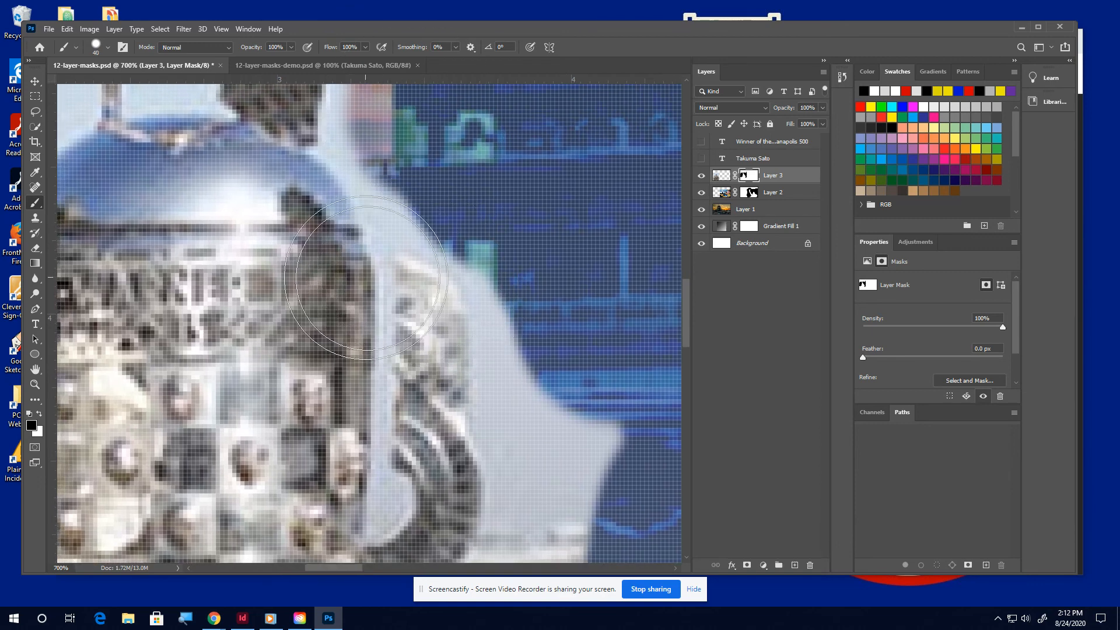
{"action": "key", "text": "bracketleft"}
{"action": "key", "text": "bracketleft"}
{"action": "key", "text": "bracketleft"}
{"action": "key", "text": "bracketleft"}
{"action": "key", "text": "bracketleft"}
{"action": "key", "text": "bracketleft"}
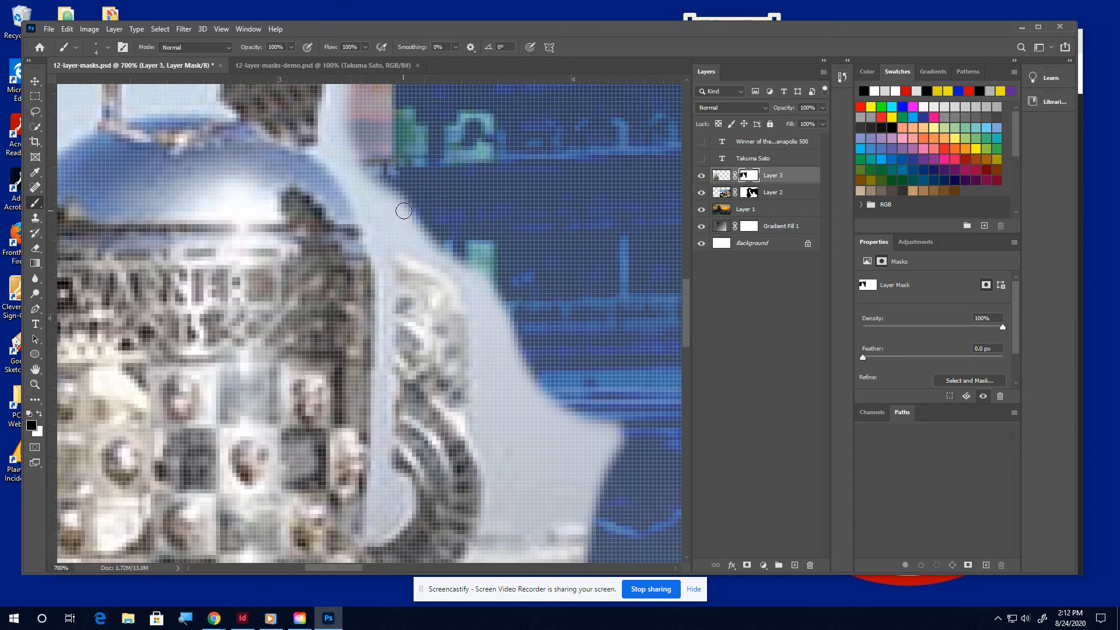
{"action": "mouse_move", "coordinate": [407, 207]}
{"action": "left_mouse_down"}
{"action": "mouse_move", "coordinate": [386, 266]}
{"action": "mouse_move", "coordinate": [383, 379]}
{"action": "mouse_move", "coordinate": [377, 299]}
{"action": "mouse_move", "coordinate": [373, 317]}
{"action": "mouse_move", "coordinate": [376, 528]}
{"action": "mouse_move", "coordinate": [387, 533]}
{"action": "mouse_move", "coordinate": [400, 491]}
{"action": "left_mouse_up"}
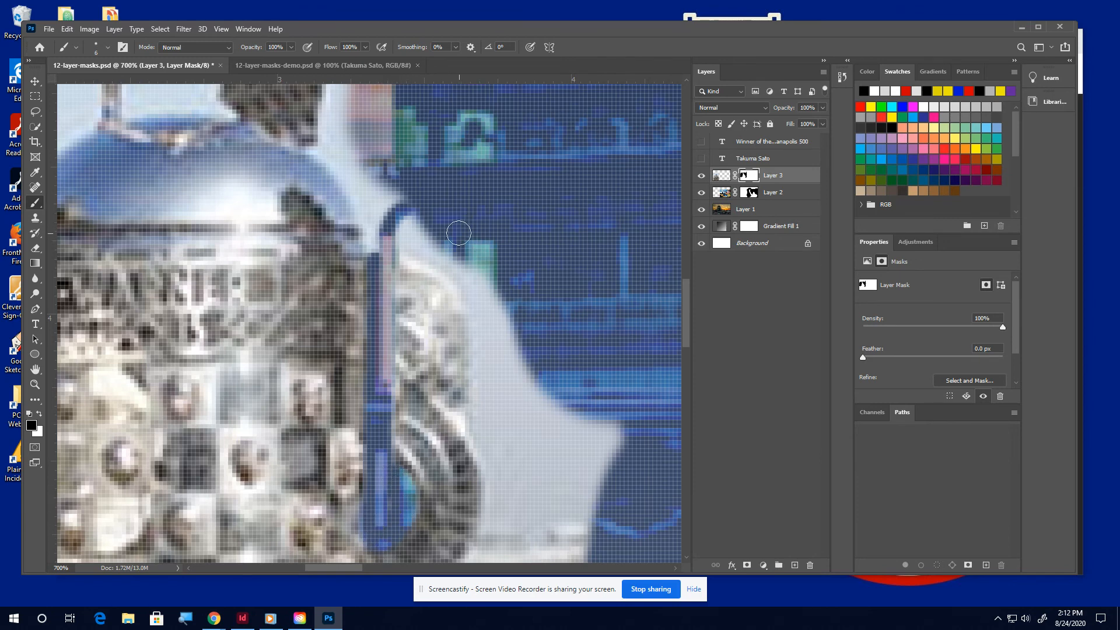
Mask out the background along the right handle's outer edge and the dome's right edge, enlarging the brush to 10 px for the leftover area
{"action": "mouse_move", "coordinate": [428, 210]}
{"action": "left_mouse_down"}
{"action": "mouse_move", "coordinate": [403, 241]}
{"action": "mouse_move", "coordinate": [459, 288]}
{"action": "mouse_move", "coordinate": [473, 325]}
{"action": "mouse_move", "coordinate": [473, 429]}
{"action": "mouse_move", "coordinate": [490, 485]}
{"action": "mouse_move", "coordinate": [468, 572]}
{"action": "mouse_move", "coordinate": [513, 556]}
{"action": "mouse_move", "coordinate": [557, 562]}
{"action": "mouse_move", "coordinate": [589, 545]}
{"action": "mouse_move", "coordinate": [601, 469]}
{"action": "left_mouse_up"}
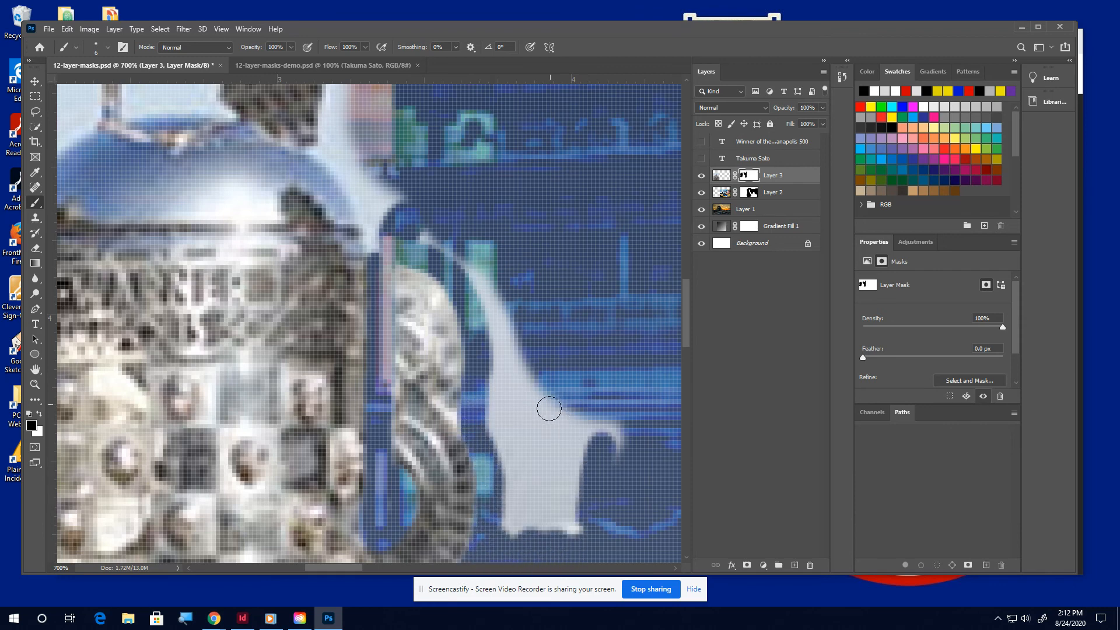
{"action": "key", "text": "bracketright"}
{"action": "key", "text": "bracketright"}
{"action": "key", "text": "bracketright"}
{"action": "key", "text": "bracketright"}
{"action": "mouse_move", "coordinate": [537, 392]}
{"action": "left_mouse_down"}
{"action": "mouse_move", "coordinate": [599, 447]}
{"action": "mouse_move", "coordinate": [611, 412]}
{"action": "mouse_move", "coordinate": [574, 472]}
{"action": "mouse_move", "coordinate": [570, 510]}
{"action": "mouse_move", "coordinate": [553, 531]}
{"action": "mouse_move", "coordinate": [519, 537]}
{"action": "mouse_move", "coordinate": [511, 436]}
{"action": "mouse_move", "coordinate": [538, 415]}
{"action": "mouse_move", "coordinate": [498, 395]}
{"action": "mouse_move", "coordinate": [472, 256]}
{"action": "mouse_move", "coordinate": [391, 187]}
{"action": "mouse_move", "coordinate": [379, 221]}
{"action": "mouse_move", "coordinate": [390, 239]}
{"action": "mouse_move", "coordinate": [420, 261]}
{"action": "mouse_move", "coordinate": [386, 193]}
{"action": "mouse_move", "coordinate": [372, 203]}
{"action": "mouse_move", "coordinate": [372, 157]}
{"action": "mouse_move", "coordinate": [334, 123]}
{"action": "mouse_move", "coordinate": [308, 120]}
{"action": "mouse_move", "coordinate": [367, 197]}
{"action": "left_mouse_up"}
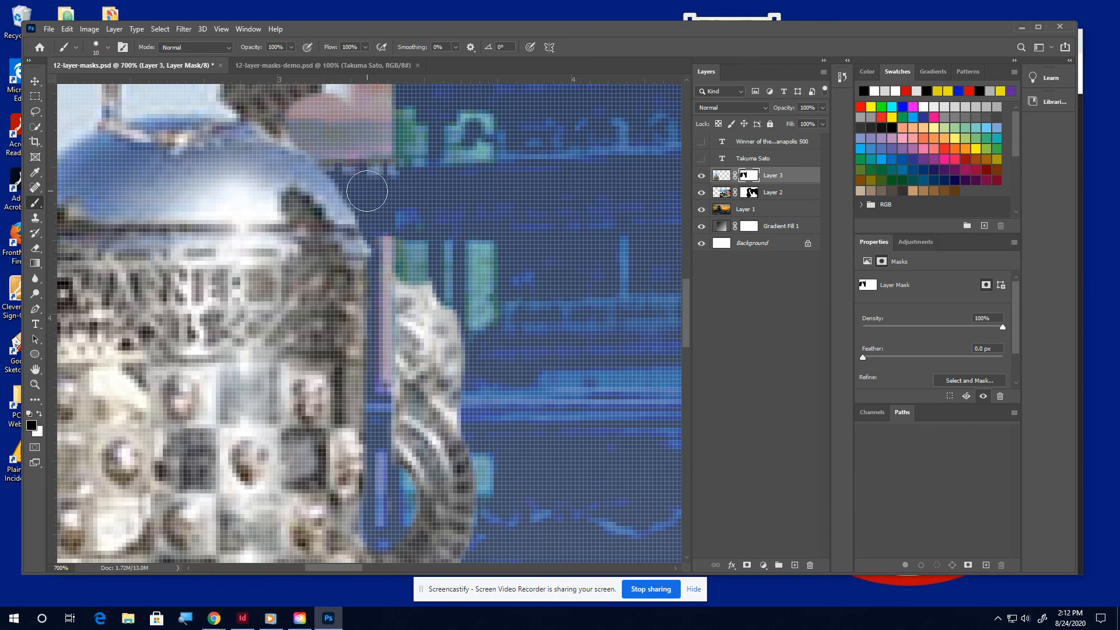
Show the "Takuma Sato" and "Winner of the 2020 Indianapolis 500" text layers over the full composition
{"action": "key", "text": "ctrl+minus"}
{"action": "key", "text": "ctrl+minus"}
{"action": "key", "text": "ctrl+minus"}
{"action": "key", "text": "ctrl+minus"}
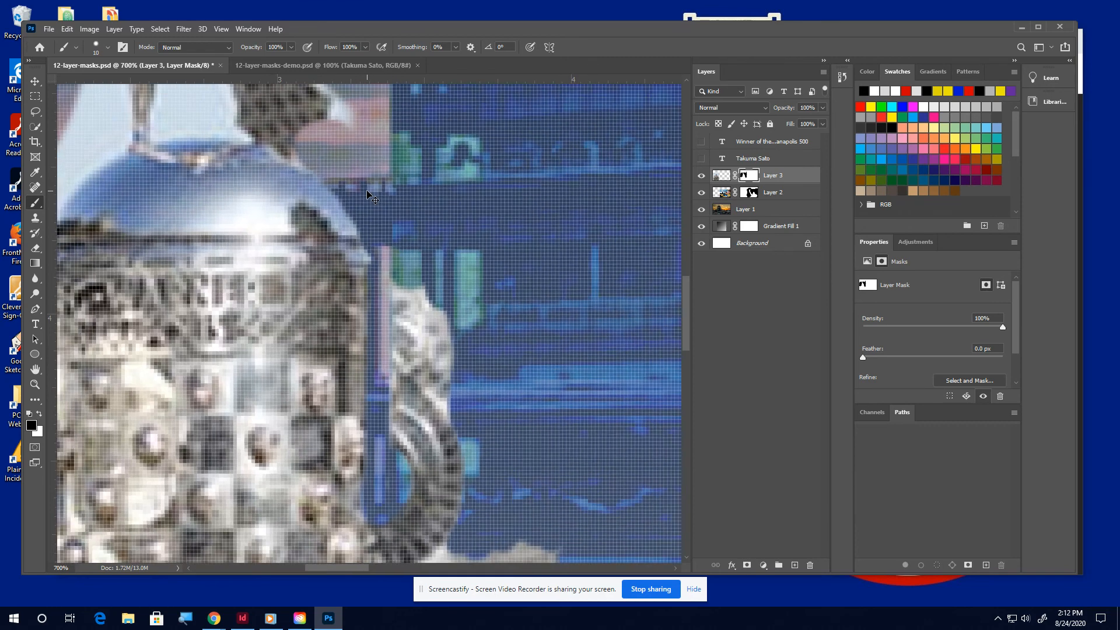
{"action": "key", "text": "ctrl+minus"}
{"action": "key", "text": "ctrl+minus"}
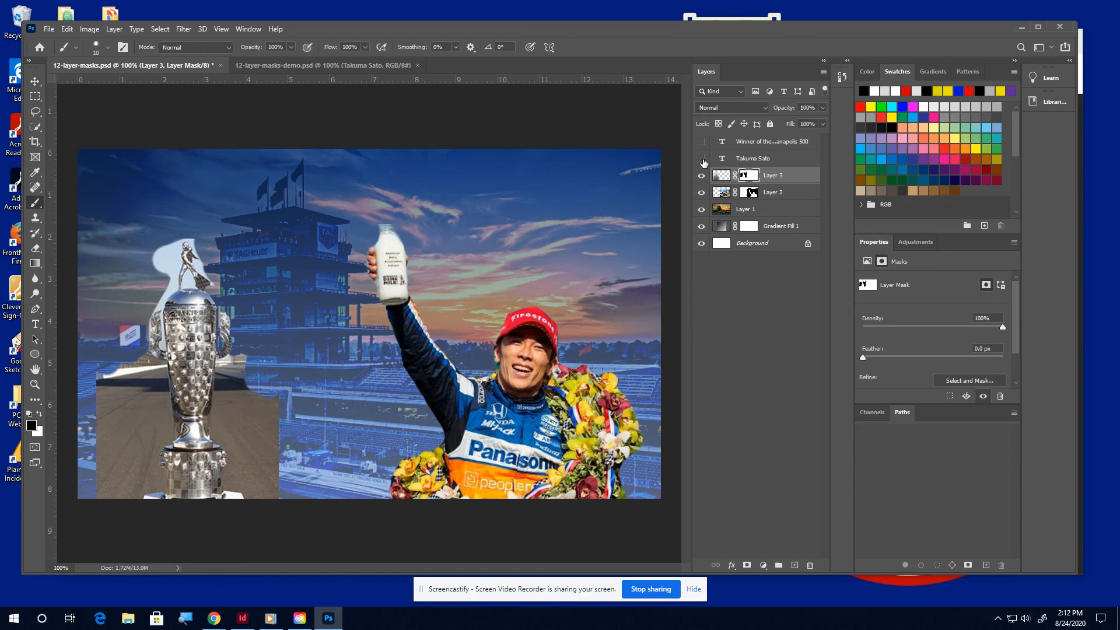
{"action": "left_click", "coordinate": [702, 159]}
{"action": "left_click", "coordinate": [701, 143]}
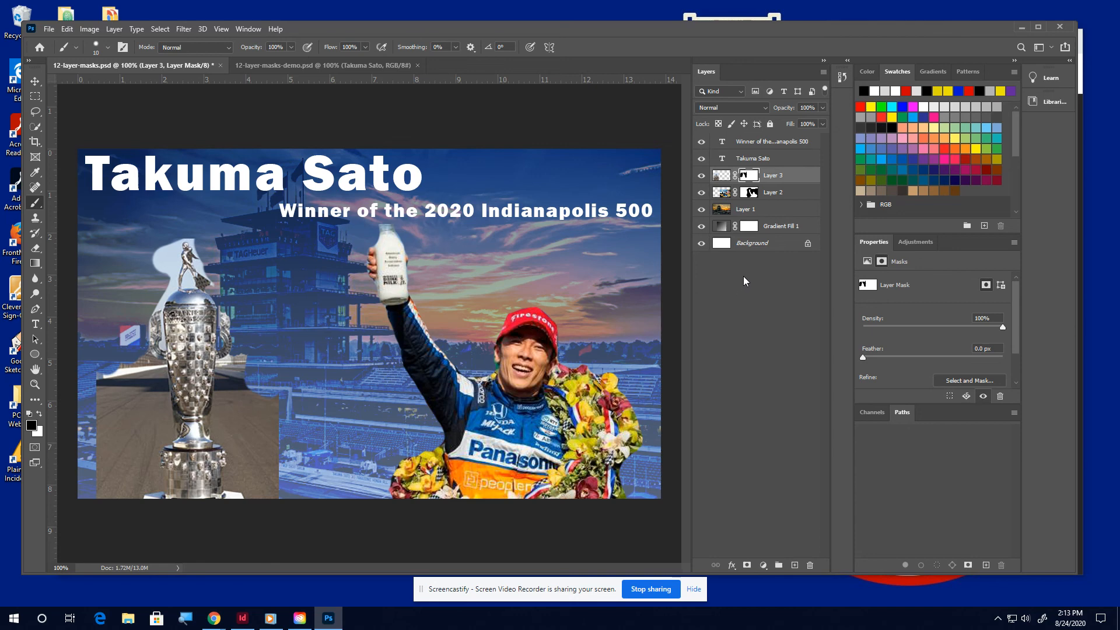
Examine the finished composite and its layer effects in 12-layer-masks-demo.psd, and return to 12-layer-masks.psd
{"action": "left_click", "coordinate": [268, 65]}
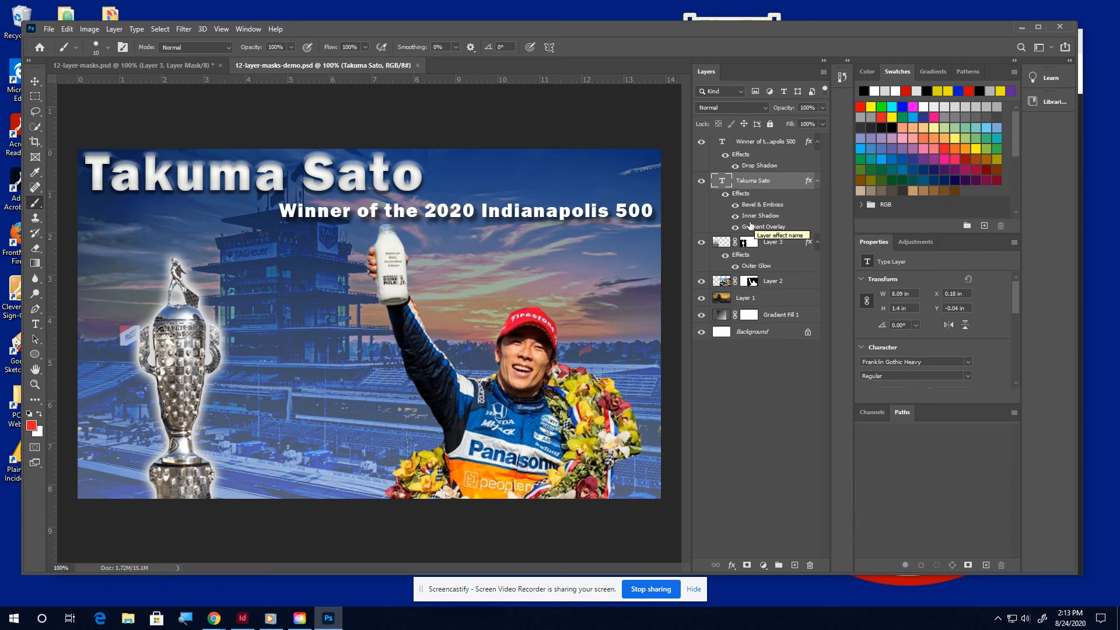
{"action": "left_click", "coordinate": [126, 66]}
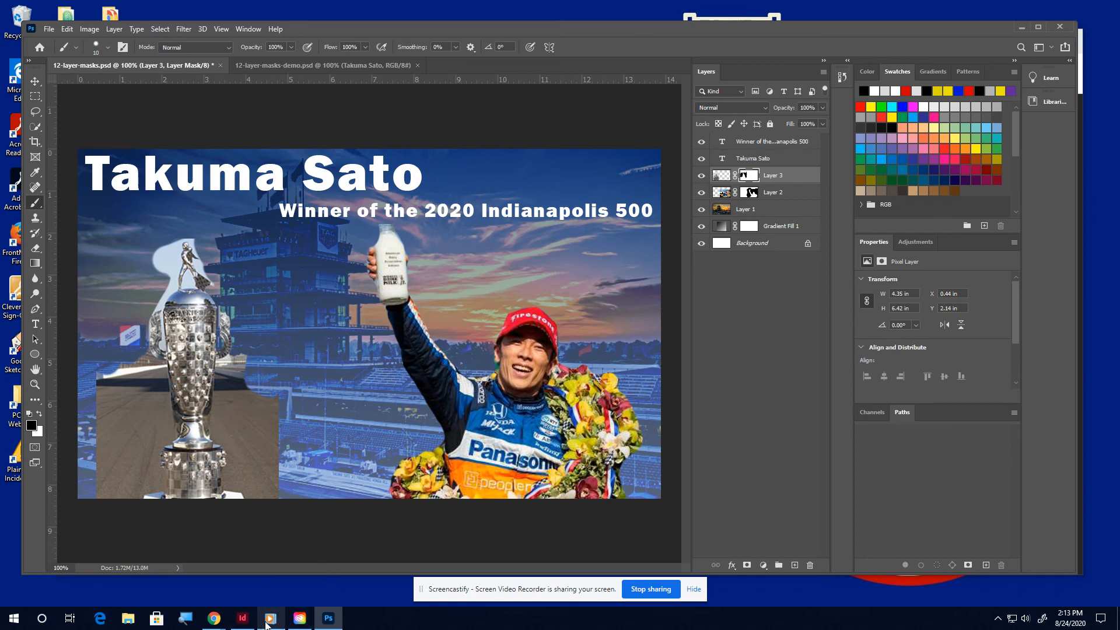
{"action": "mouse_move", "coordinate": [215, 623]}
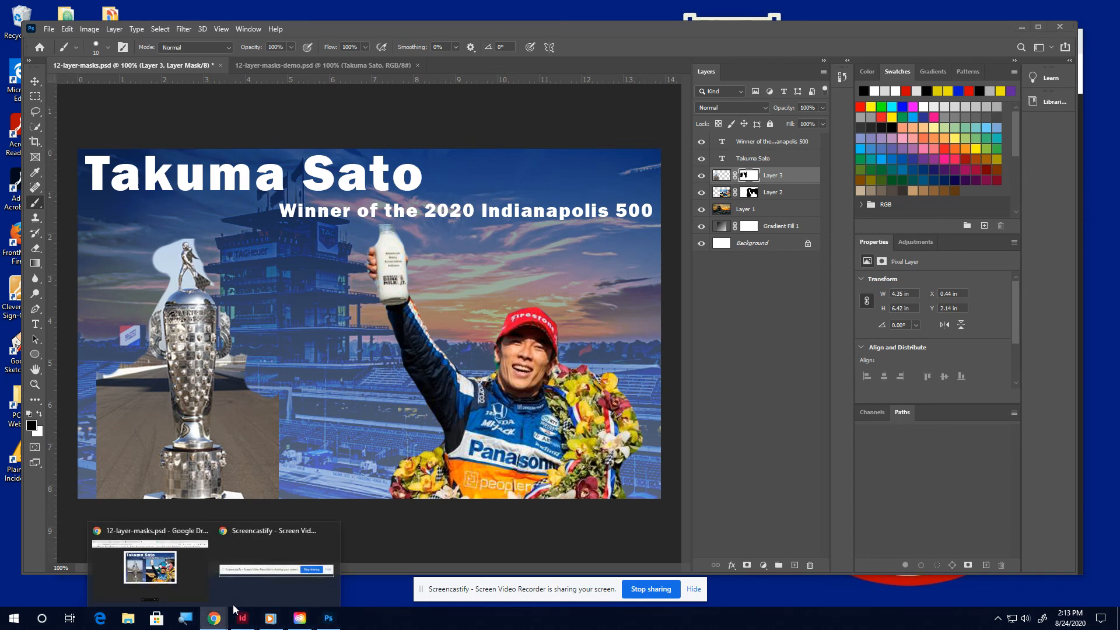
{"action": "mouse_move", "coordinate": [200, 592]}
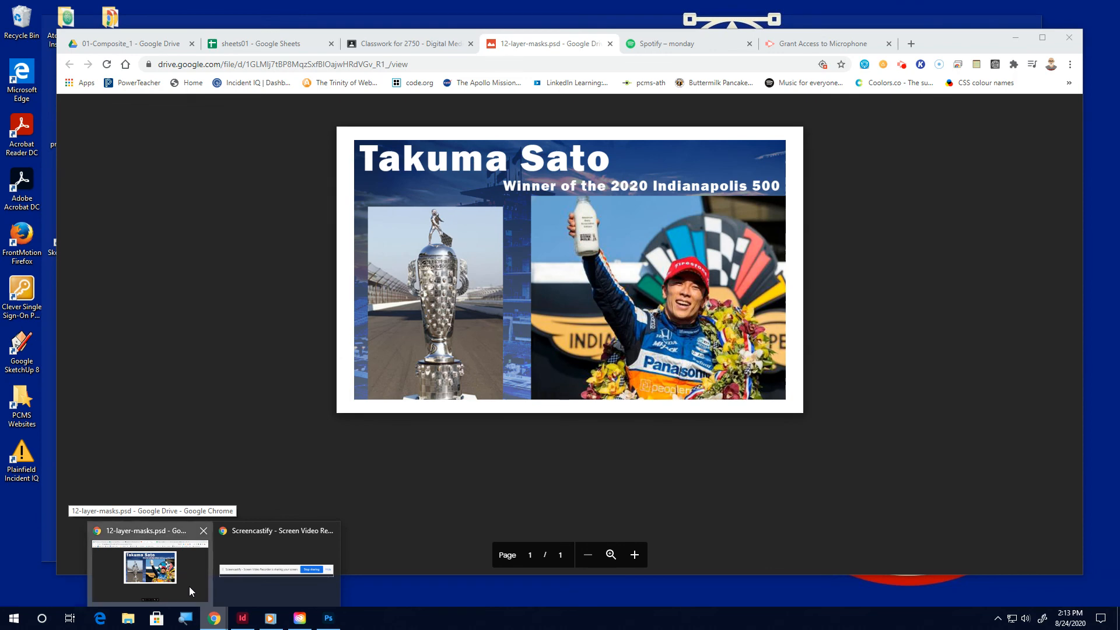
{"action": "left_click", "coordinate": [189, 586]}
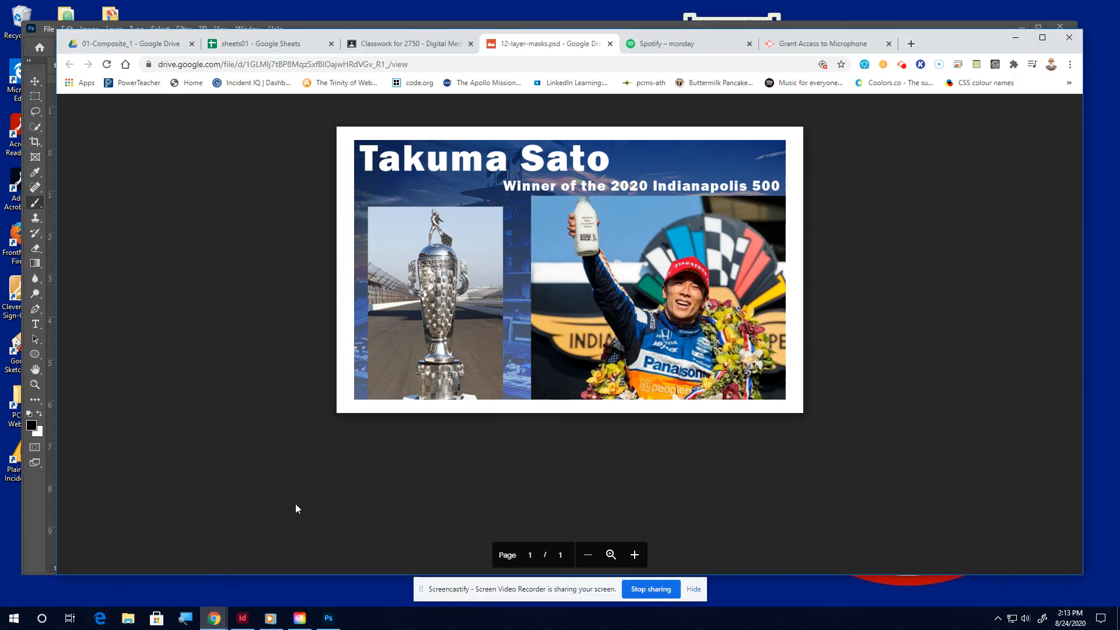
{"action": "left_click", "coordinate": [902, 64]}
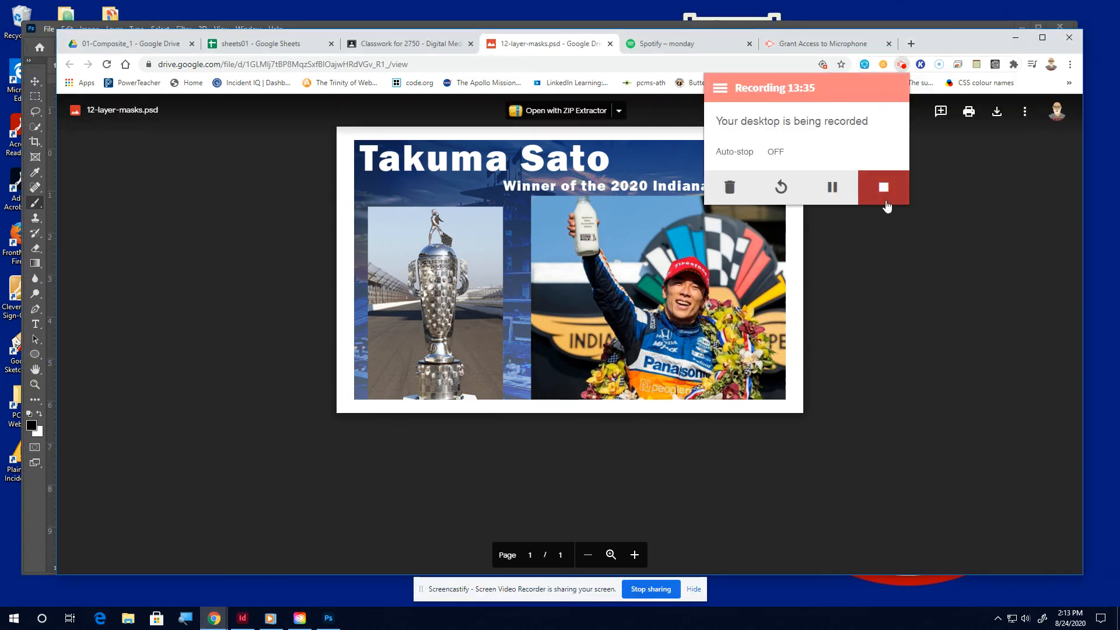